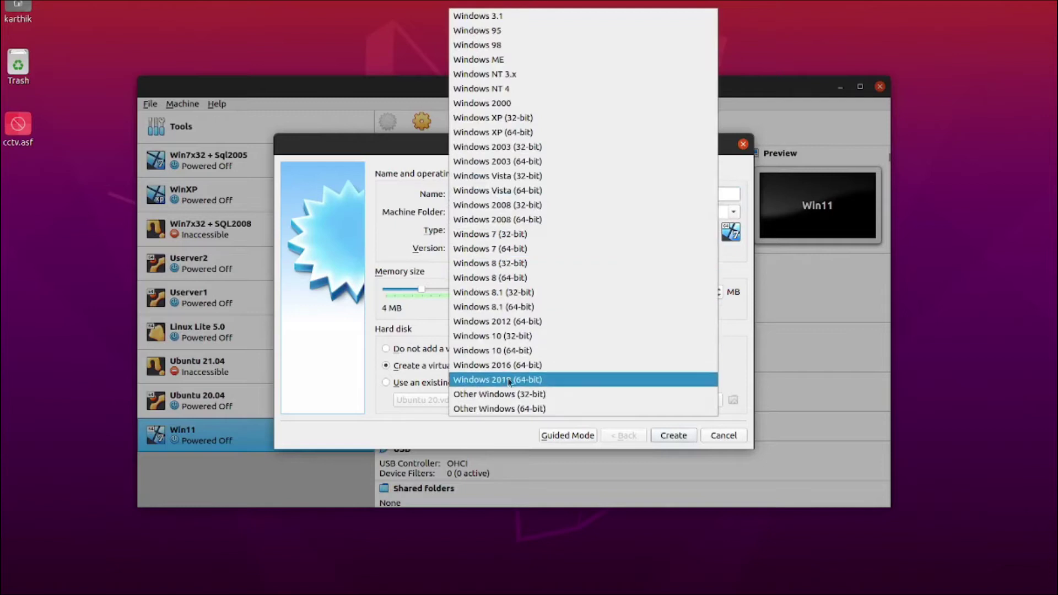
- Create the Windows 11 VM as Windows 10 (64-bit) with 4192 MB memory and a 50 GB dynamic VDI
{"action": "left_click", "coordinate": [560, 353]}
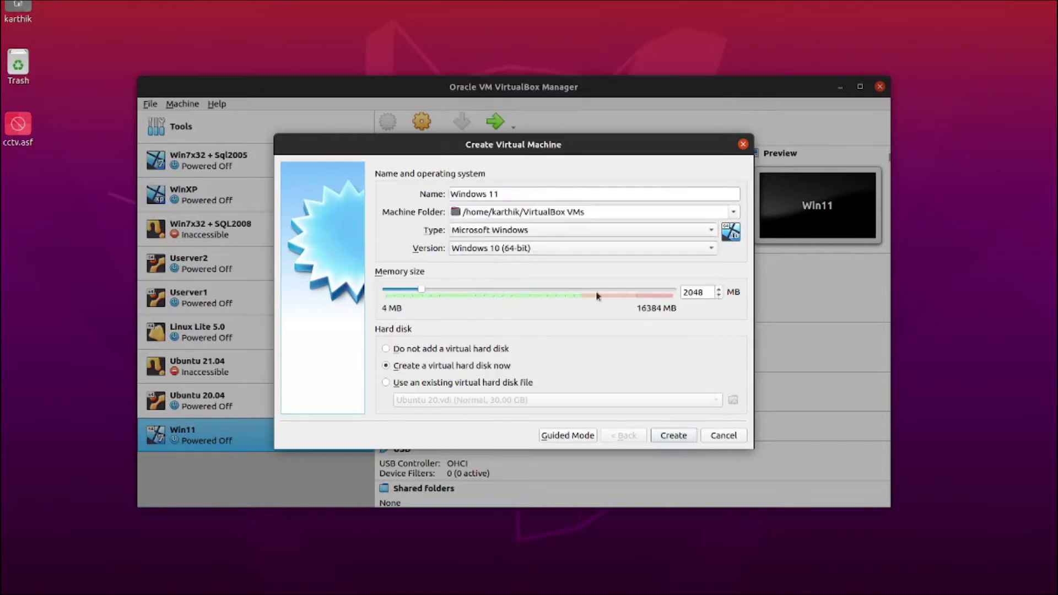
{"action": "double_click", "coordinate": [696, 292]}
{"action": "type", "text": "4192"}
{"action": "left_click", "coordinate": [671, 435]}
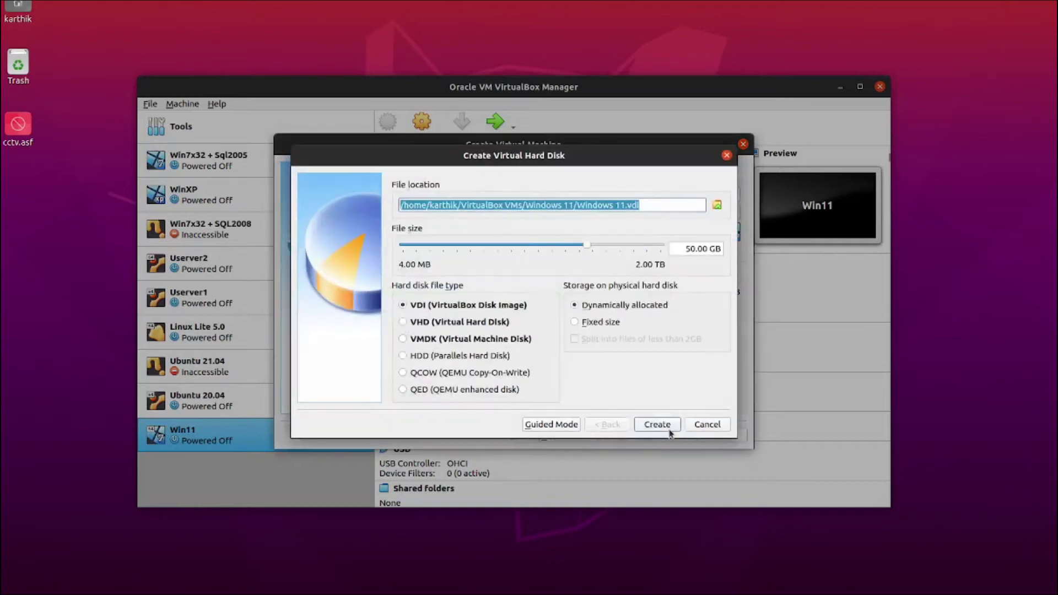
{"action": "left_click", "coordinate": [670, 429]}
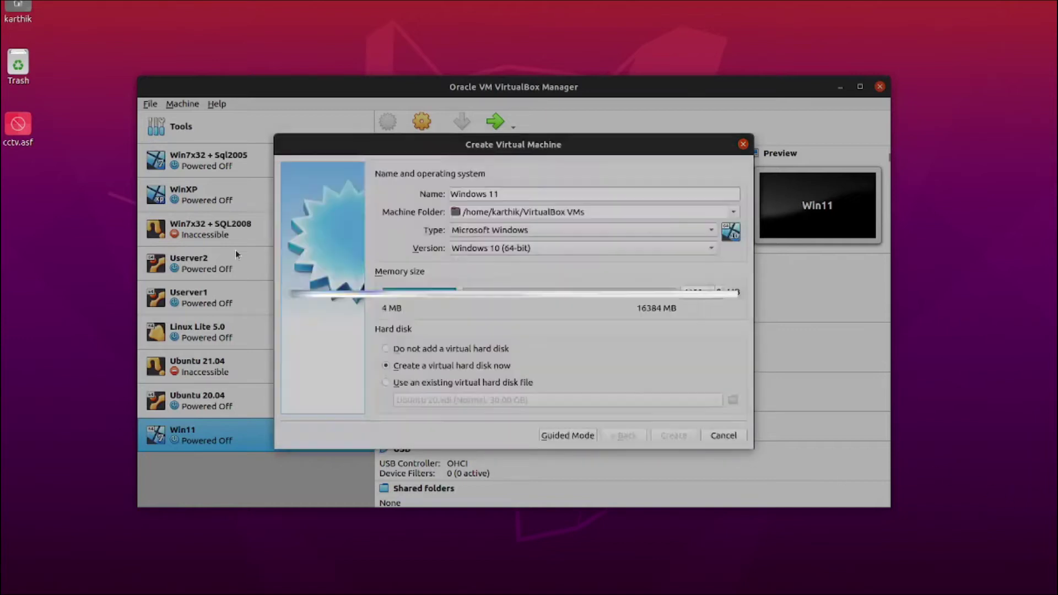
{"action": "left_click", "coordinate": [422, 126]}
- Give the Windows 11 machine 4 processors in its System settings
{"action": "left_click", "coordinate": [356, 187]}
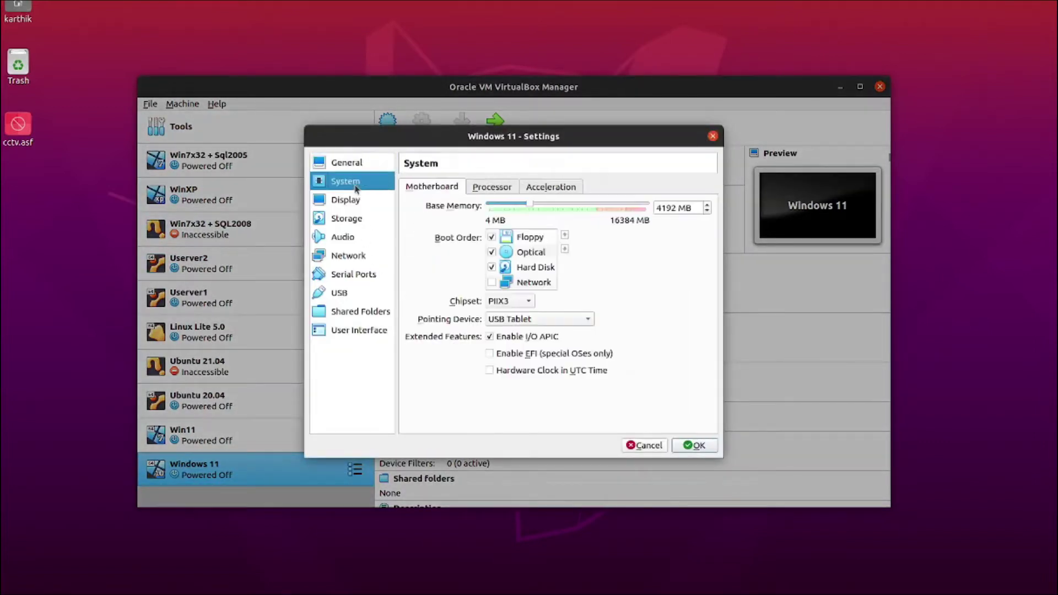
{"action": "left_click", "coordinate": [501, 186]}
{"action": "left_click", "coordinate": [627, 209]}
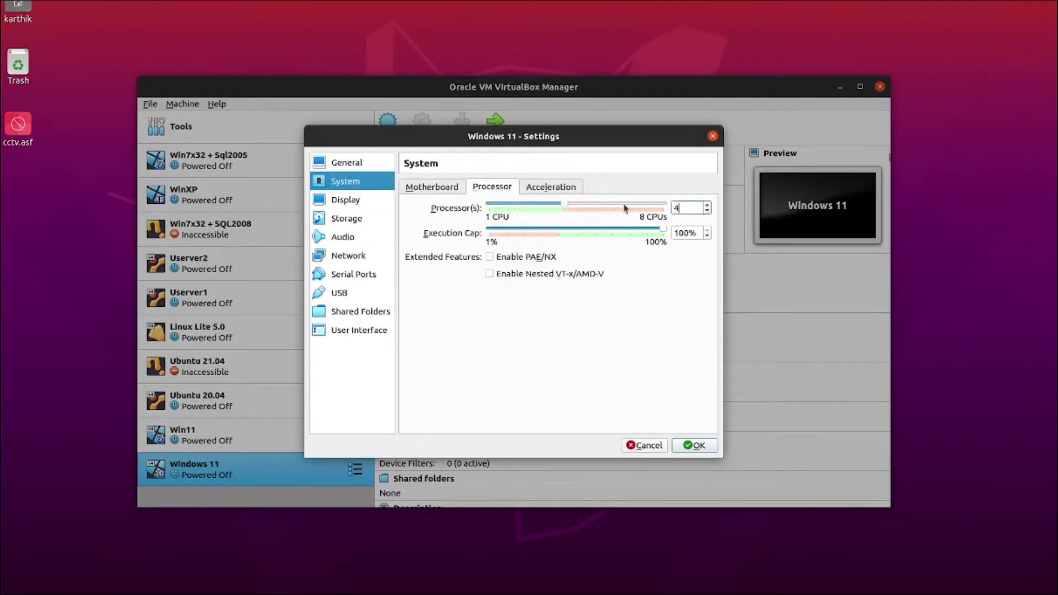
- Enable 3D acceleration with 256 MB video memory and save the settings
{"action": "left_click", "coordinate": [347, 202]}
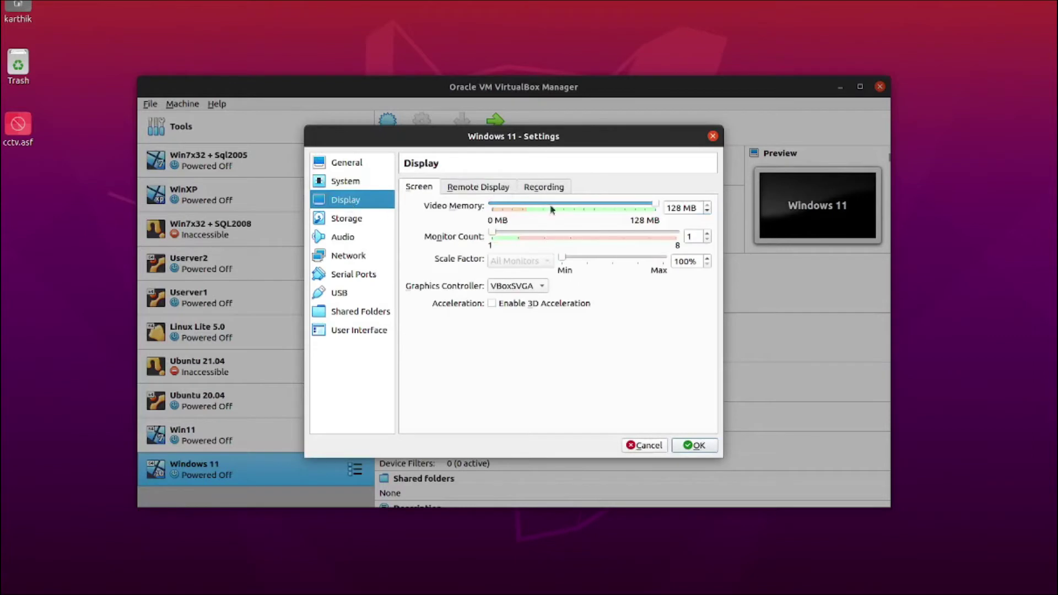
{"action": "left_click", "coordinate": [512, 305]}
{"action": "left_click", "coordinate": [650, 205]}
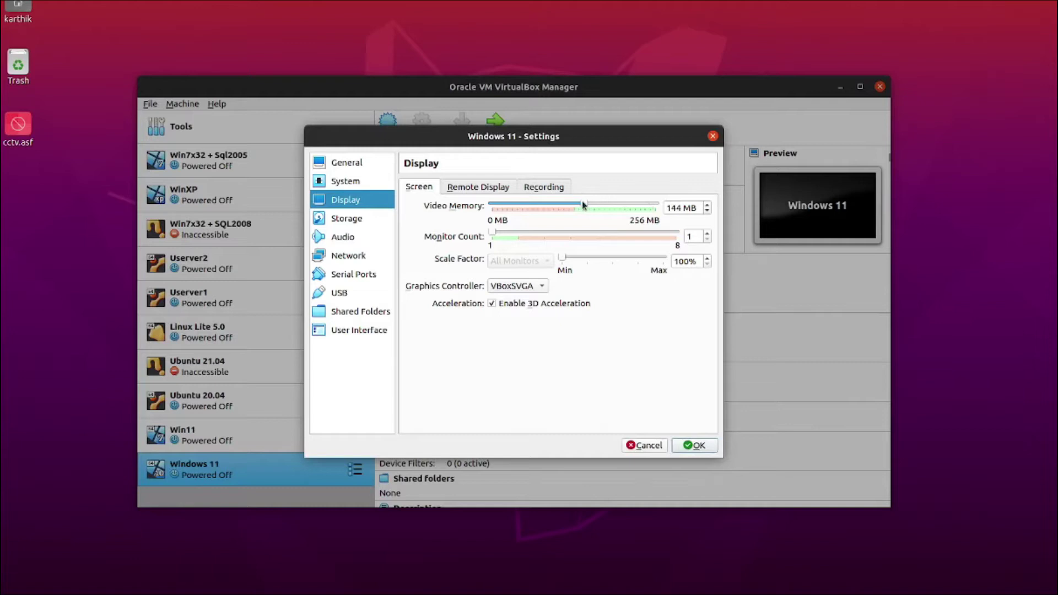
{"action": "left_click", "coordinate": [696, 446]}
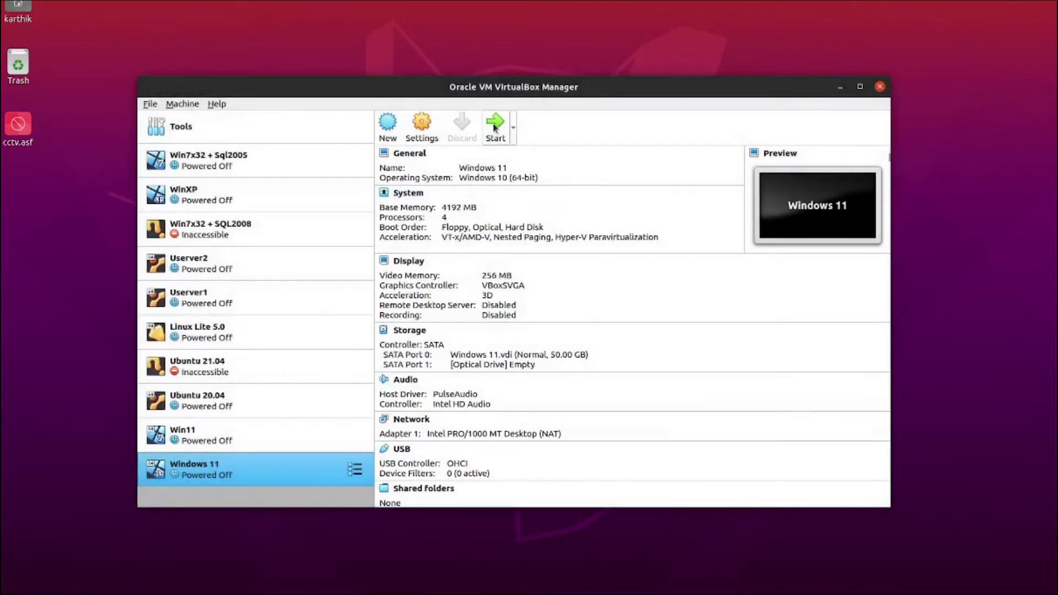
- Load 21996.1.210529-1541.co_release_CLIENT_CONSUMER_x64FRE_en-us.iso into the empty optical drive and save the storage settings
{"action": "left_click", "coordinate": [432, 133]}
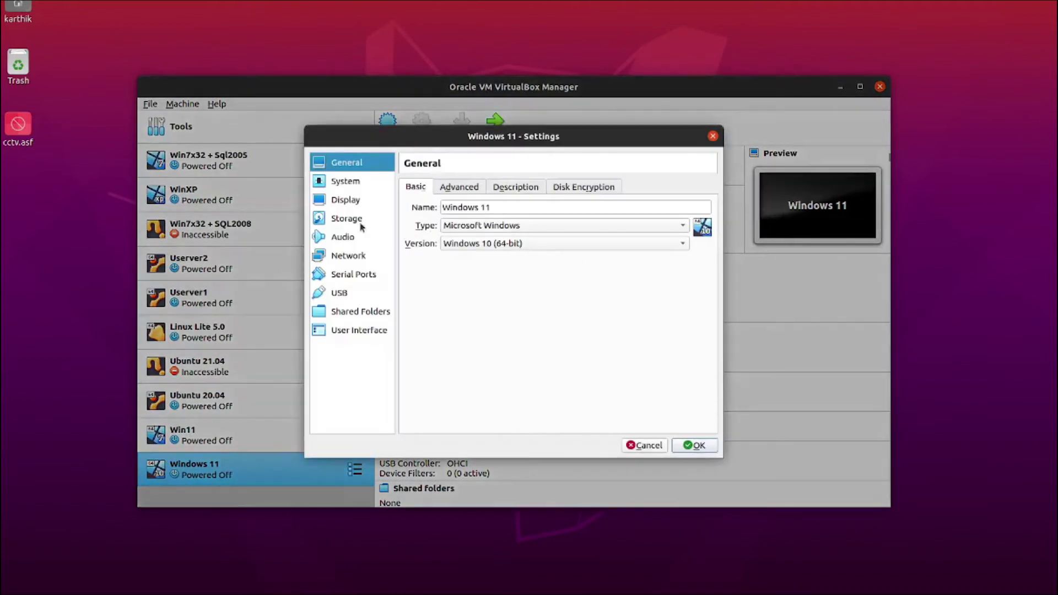
{"action": "left_click", "coordinate": [361, 220]}
{"action": "left_click", "coordinate": [468, 231]}
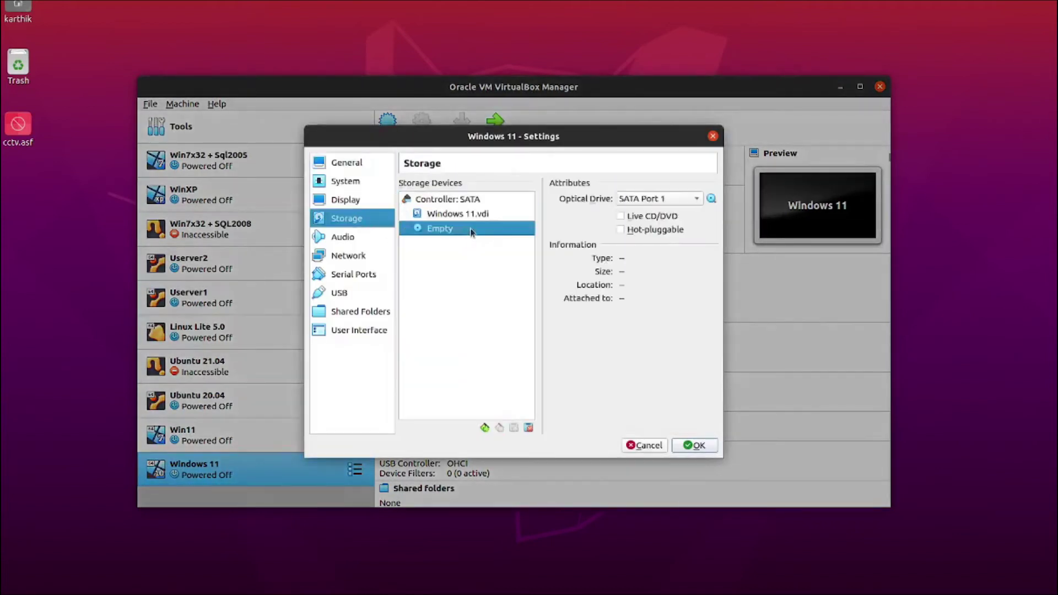
{"action": "left_click", "coordinate": [711, 198]}
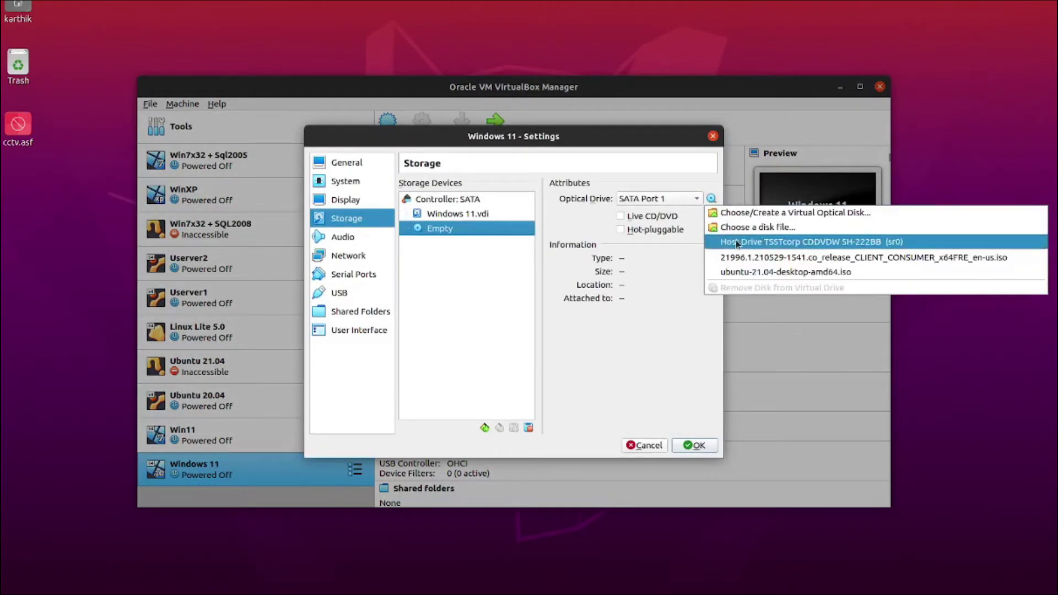
{"action": "left_click", "coordinate": [753, 228]}
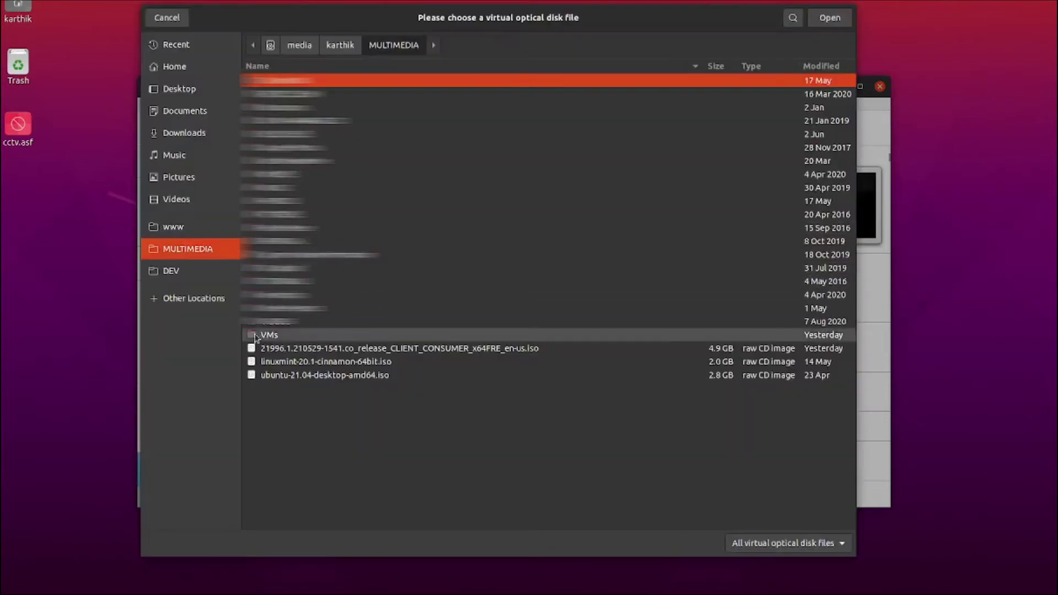
{"action": "left_click", "coordinate": [364, 348]}
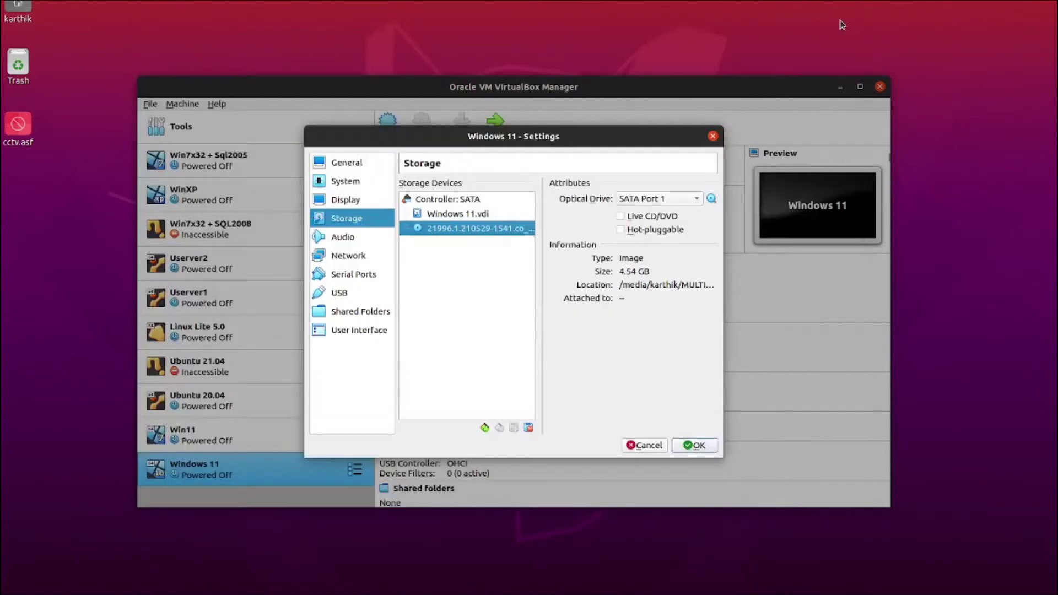
{"action": "left_click", "coordinate": [829, 18]}
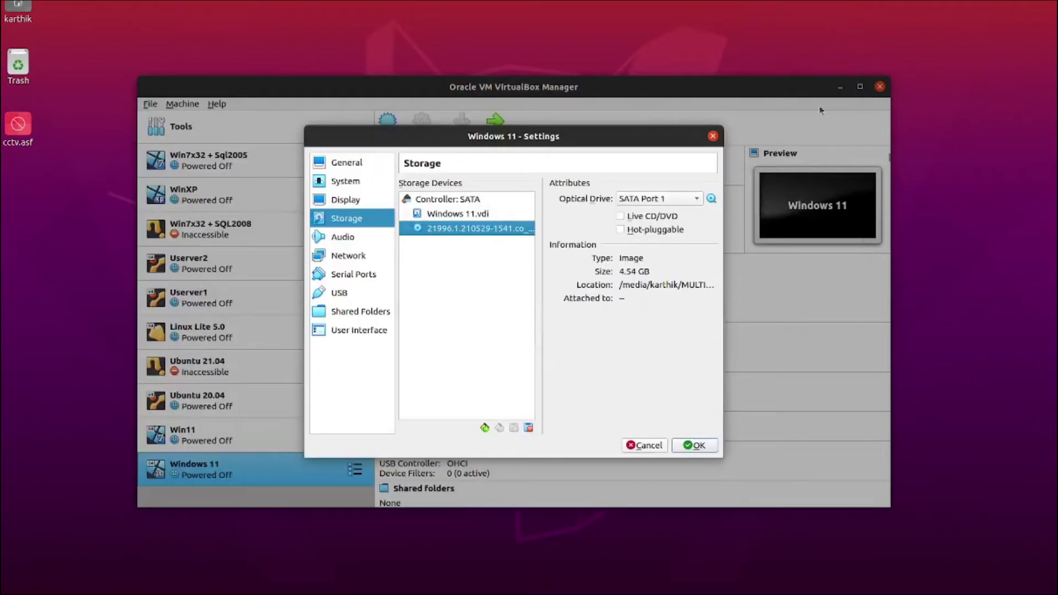
{"action": "left_click", "coordinate": [705, 448]}
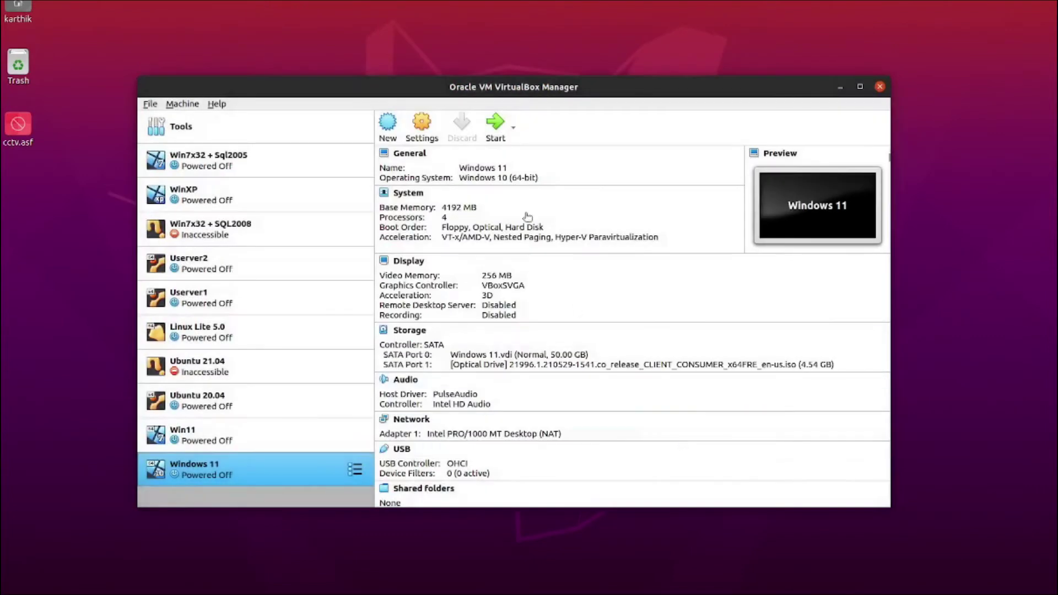
- Start the Windows 11 VM with the 4.54 GB 21996 ISO as its start-up disk
{"action": "left_click", "coordinate": [499, 132]}
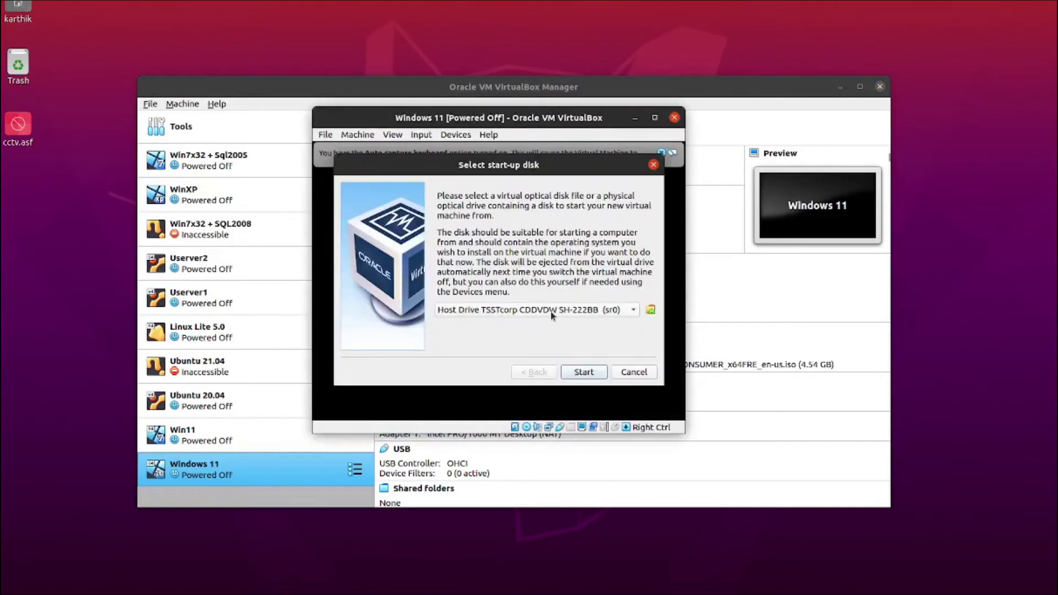
{"action": "left_click", "coordinate": [550, 310]}
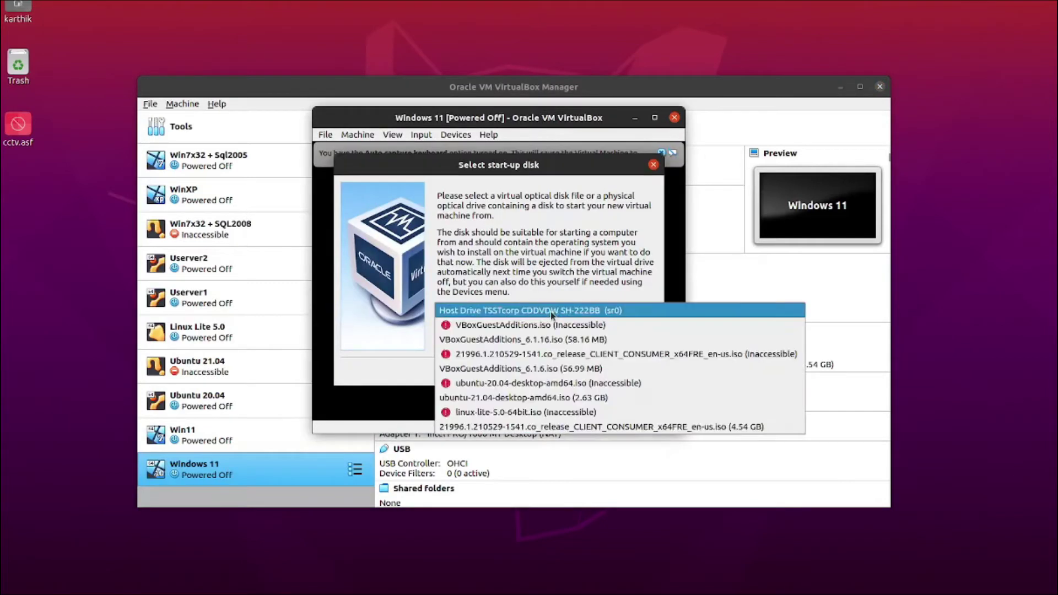
{"action": "left_click", "coordinate": [527, 427]}
{"action": "left_click", "coordinate": [589, 377]}
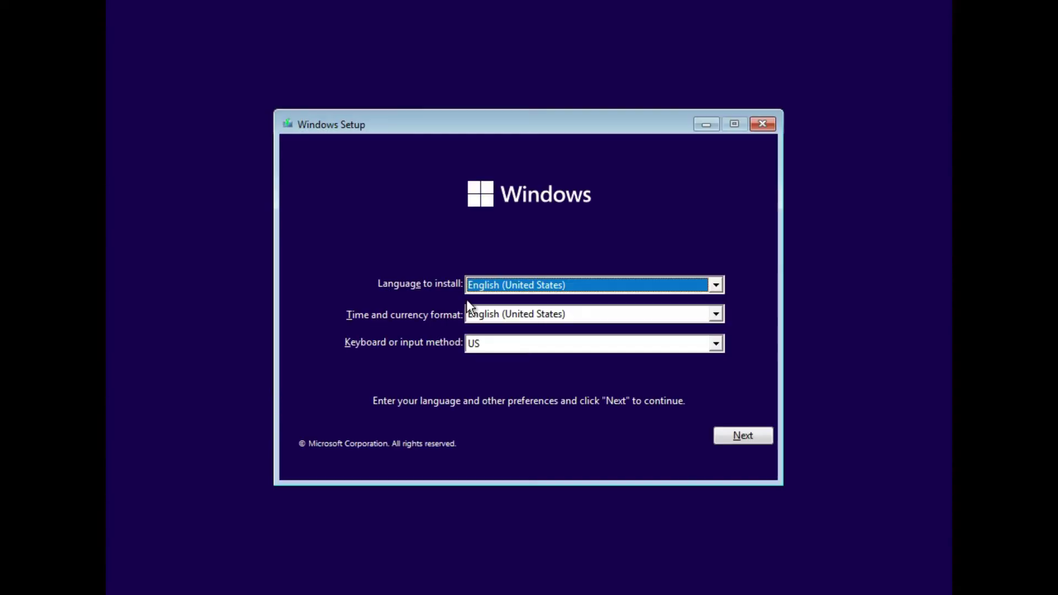
- Keep the default language, choose Windows 11 Pro, and accept the licence terms
{"action": "left_click", "coordinate": [739, 438]}
{"action": "left_click", "coordinate": [530, 304]}
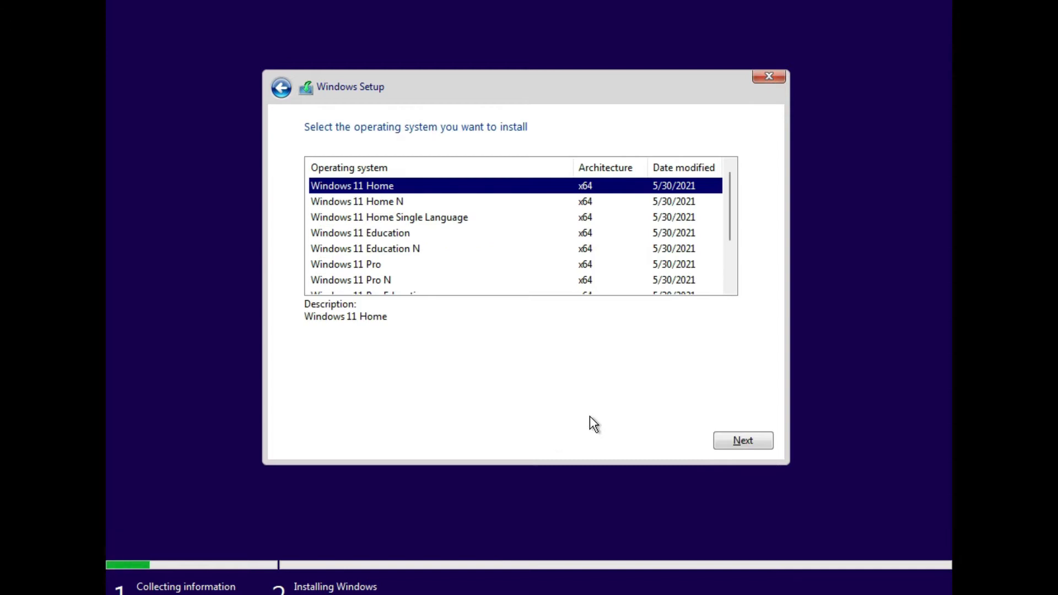
{"action": "left_click", "coordinate": [356, 265]}
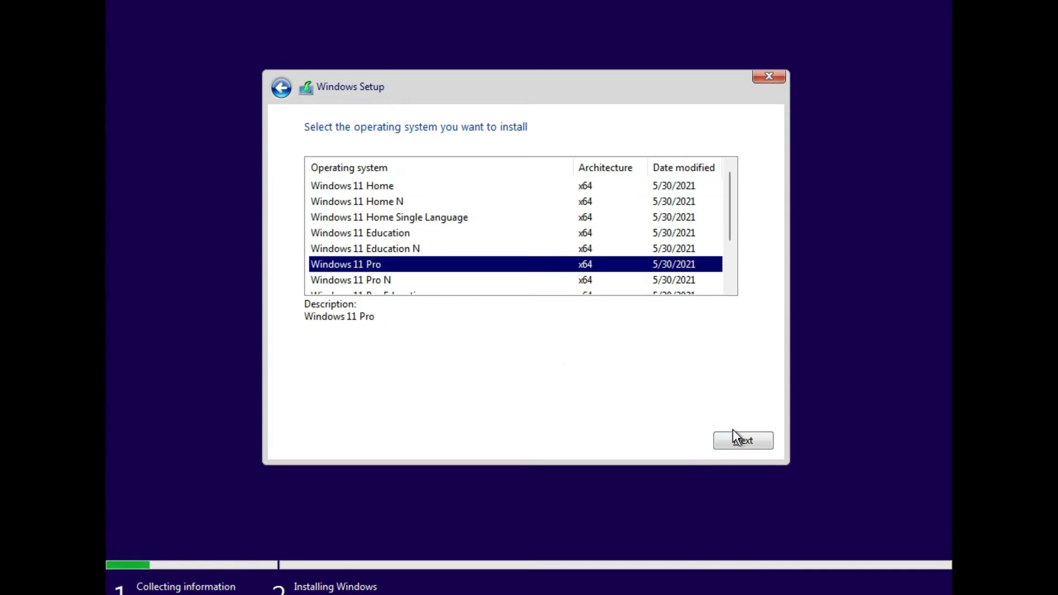
{"action": "left_click_drag", "start_coordinate": [729, 223], "coordinate": [729, 279]}
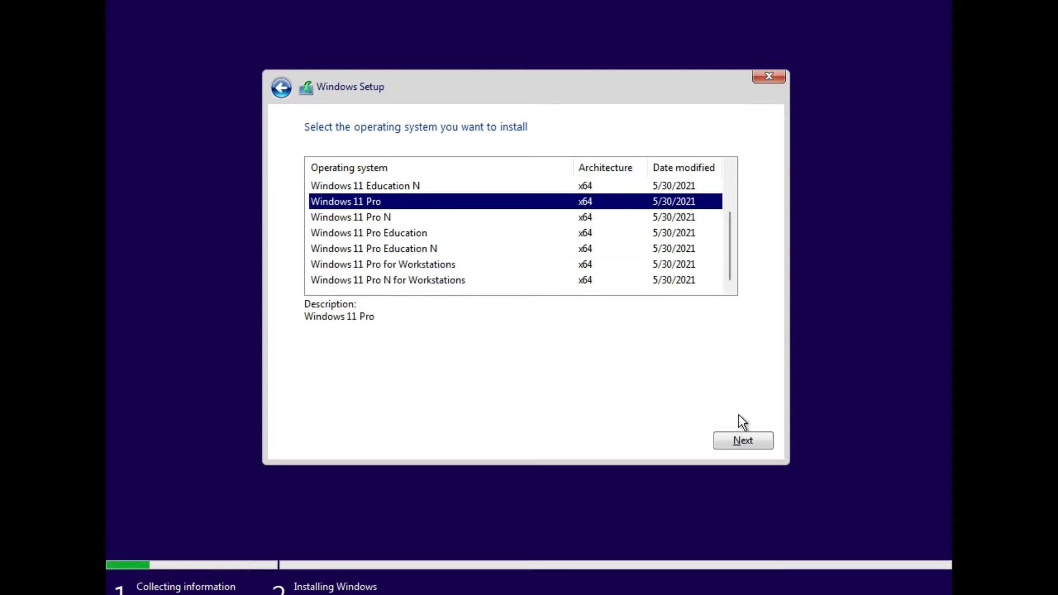
{"action": "left_click", "coordinate": [748, 436]}
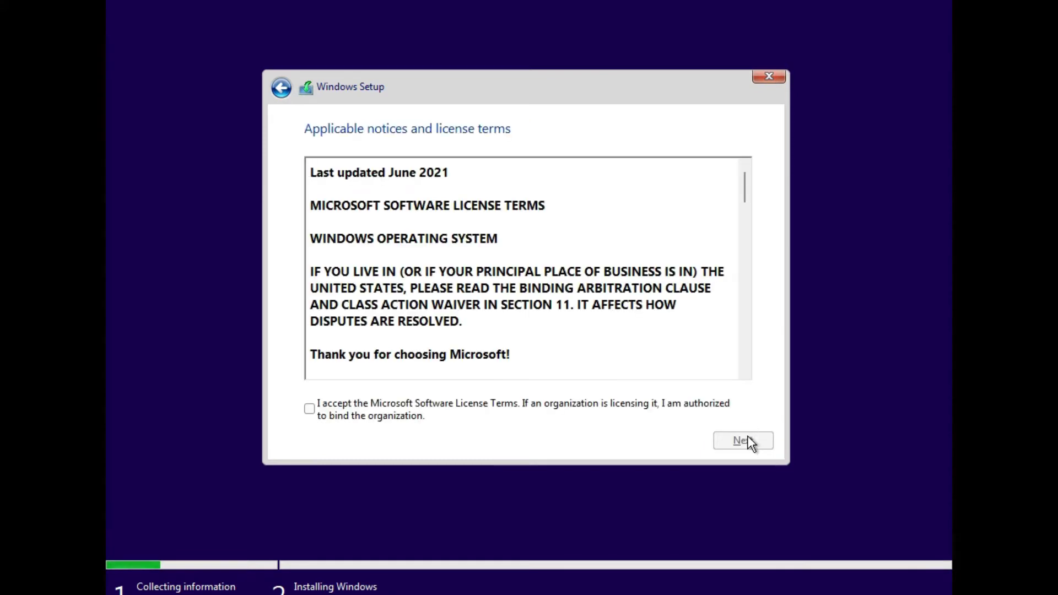
{"action": "left_click", "coordinate": [559, 406]}
{"action": "left_click", "coordinate": [739, 439]}
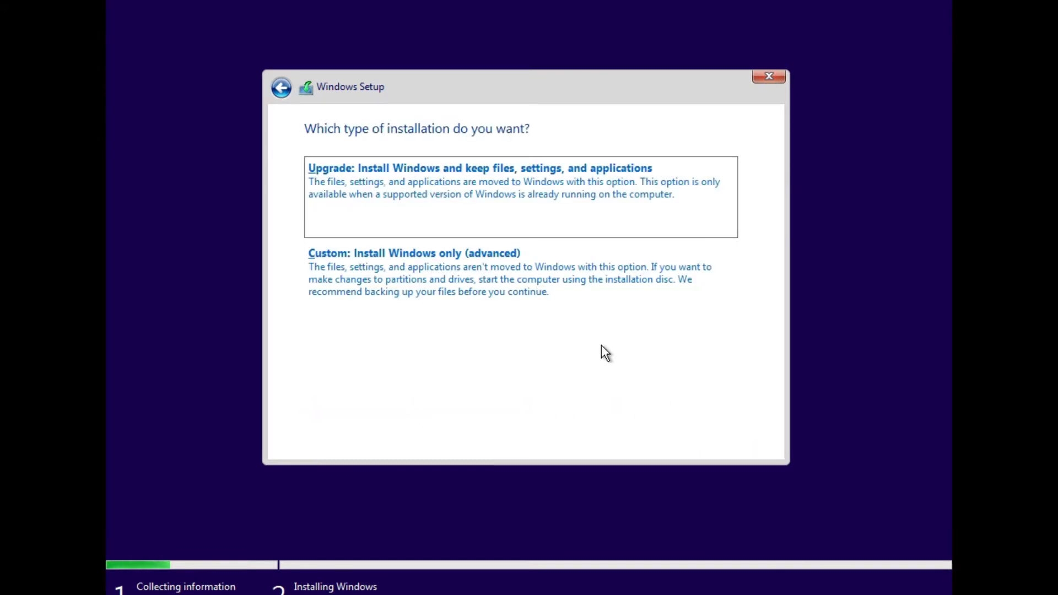
- Choose Custom install, create a 32768 MB partition, and install onto Partition 2
{"action": "left_click", "coordinate": [571, 303]}
{"action": "left_click", "coordinate": [653, 341]}
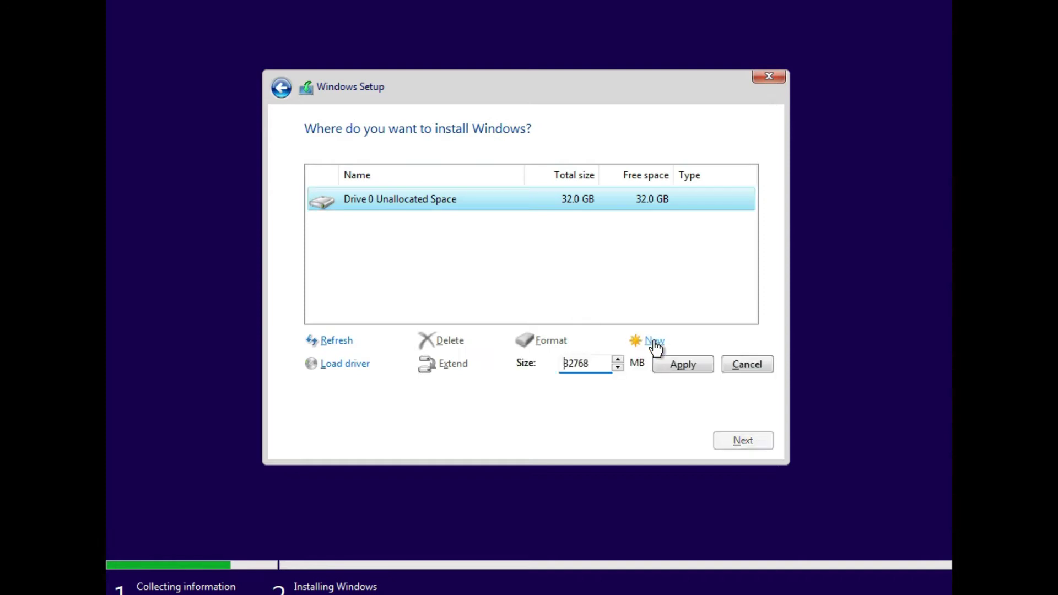
{"action": "left_click", "coordinate": [680, 364]}
{"action": "left_click", "coordinate": [639, 366]}
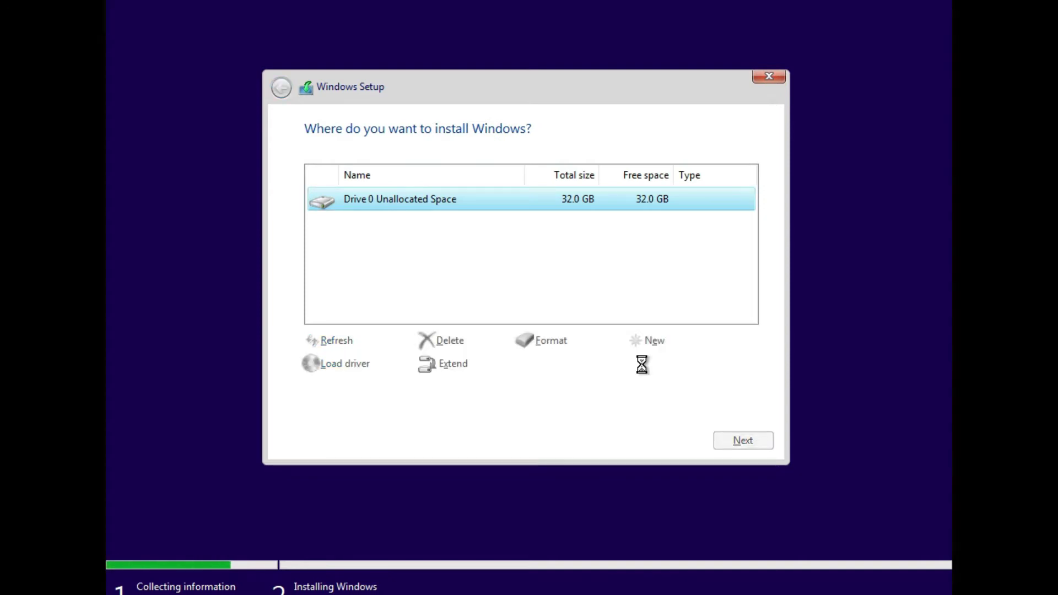
{"action": "left_click", "coordinate": [737, 440]}
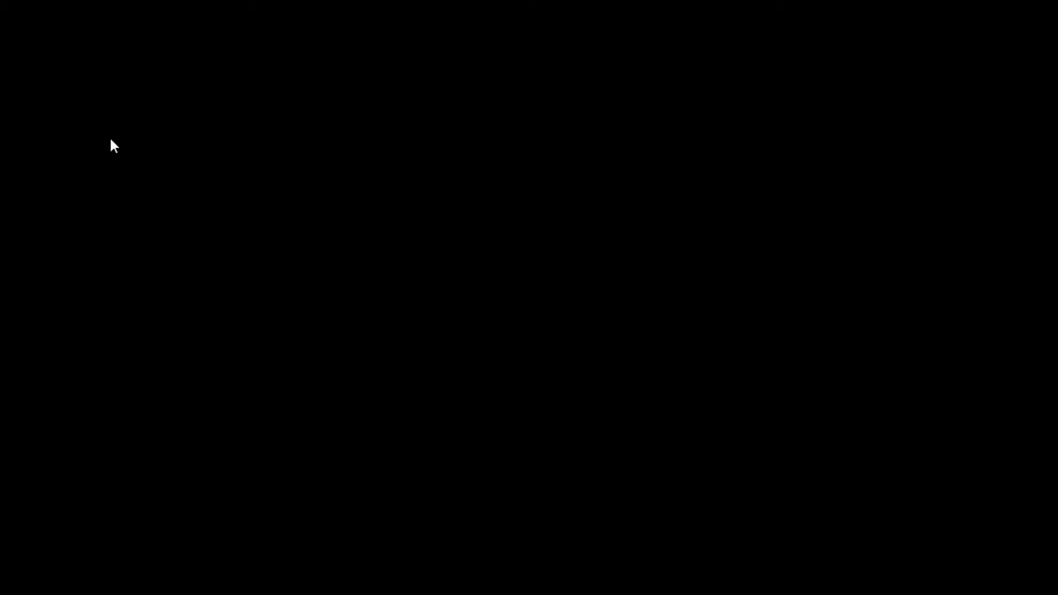
- After the installation copies files and reboots, boot again from the installation disc
{"action": "key", "text": "Return"}
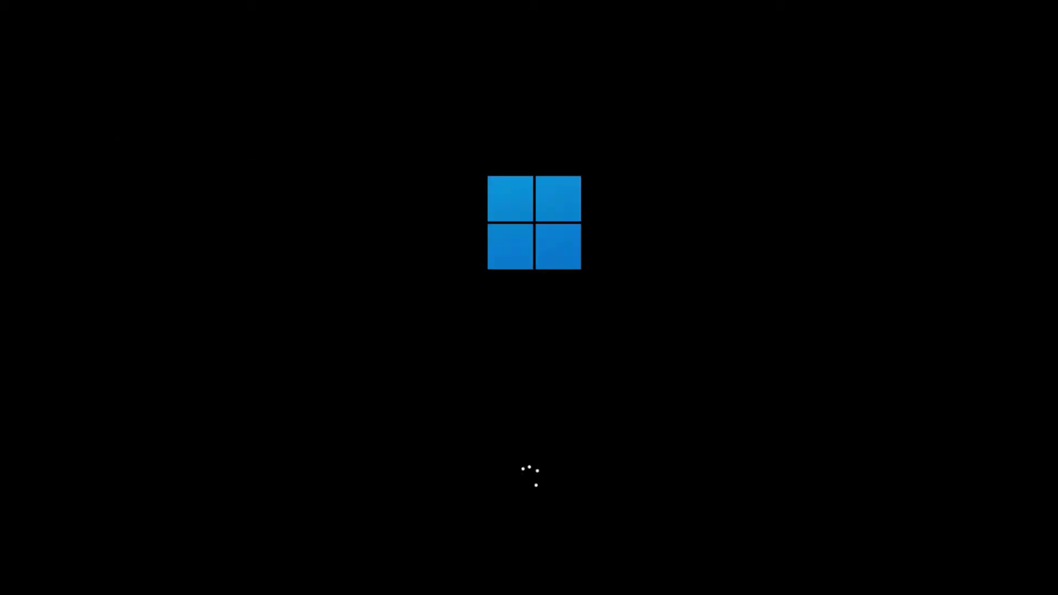
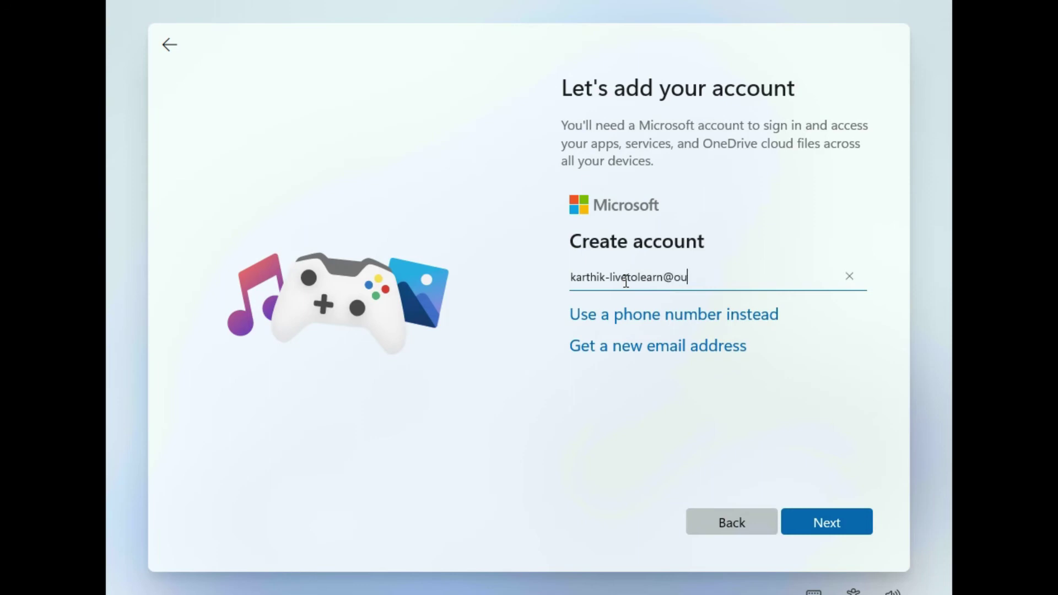
- Enter the new account's e-mail address, password, and first and last name
{"action": "left_click", "coordinate": [831, 522]}
{"action": "type", "text": "••"}
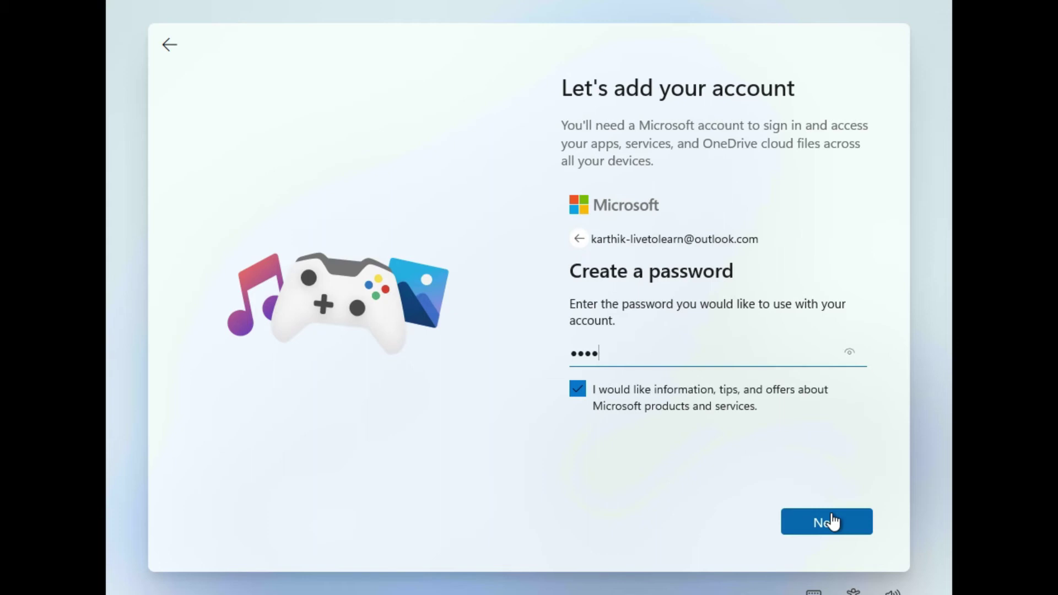
{"action": "type", "text": "•••••••"}
{"action": "left_click", "coordinate": [841, 522]}
{"action": "type", "text": "Karthik"}
{"action": "key", "text": "Tab"}
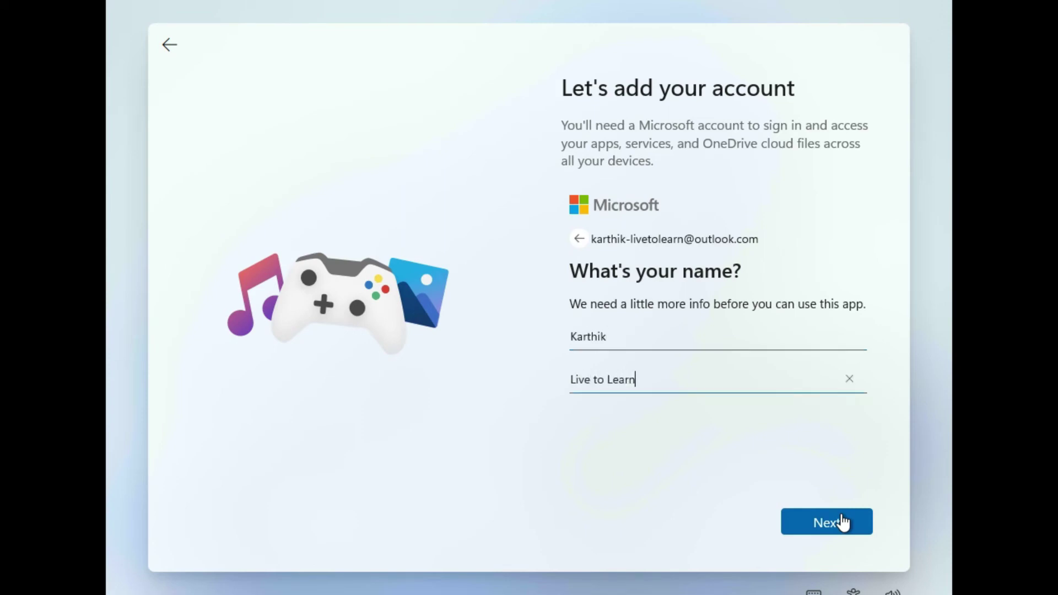
{"action": "left_click", "coordinate": [841, 522]}
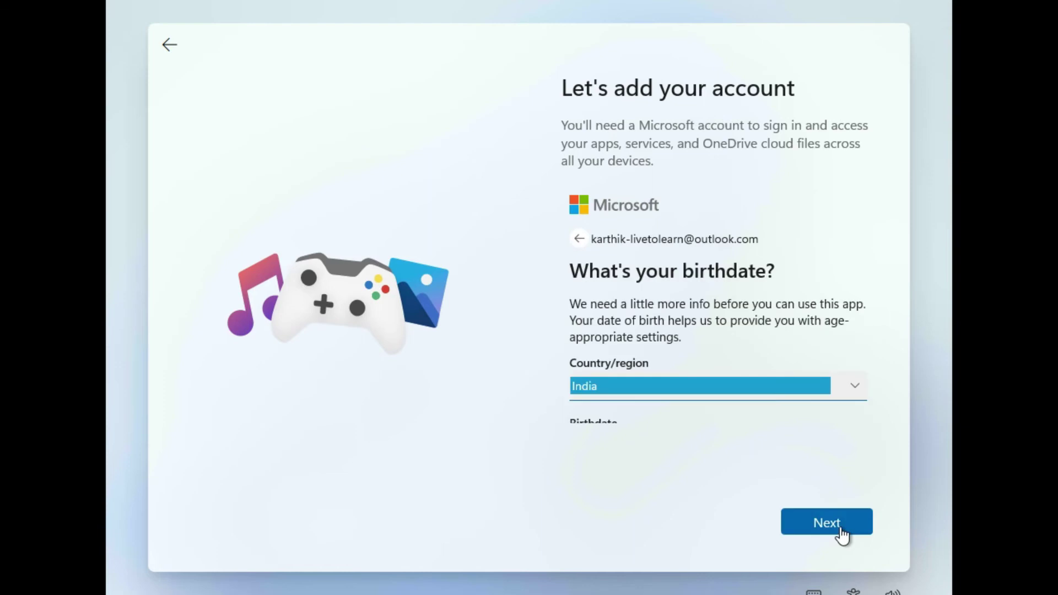
- Submit country India and birthdate January 1, 1987
{"action": "left_click", "coordinate": [841, 521]}
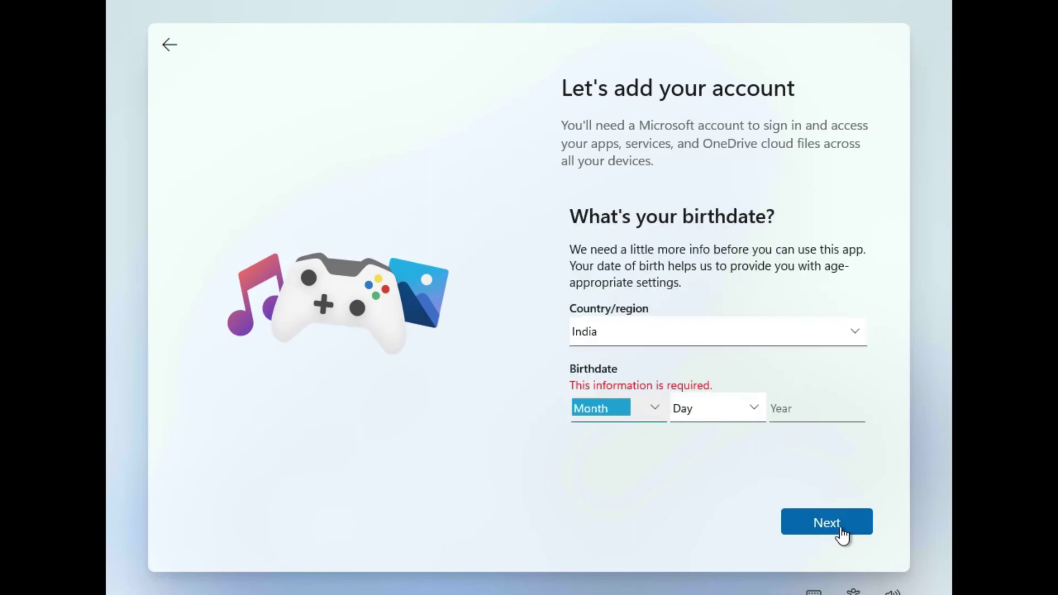
{"action": "left_click", "coordinate": [639, 416]}
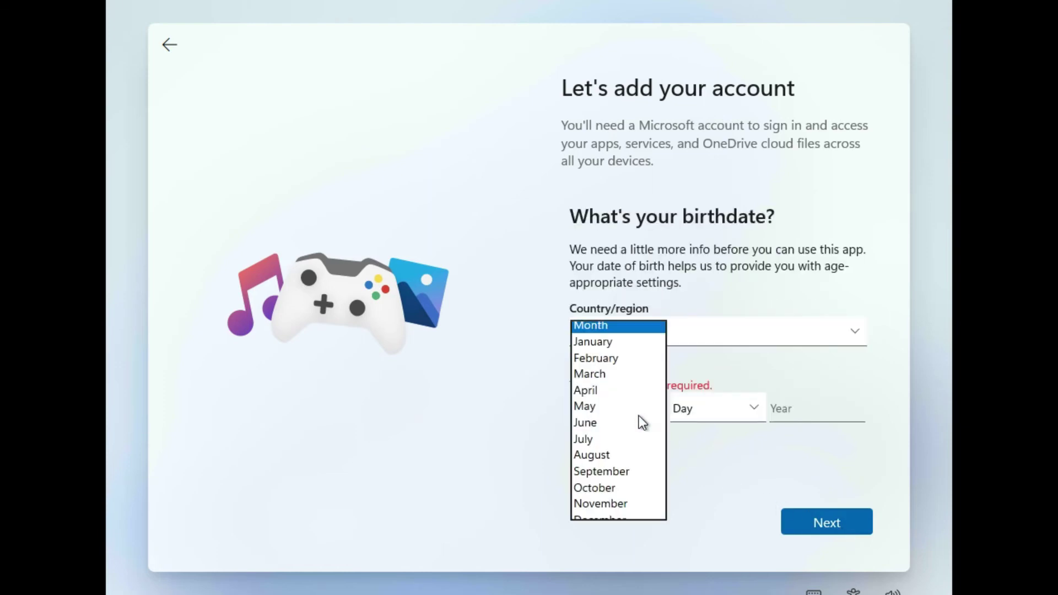
{"action": "left_click", "coordinate": [613, 345]}
{"action": "left_click", "coordinate": [711, 408]}
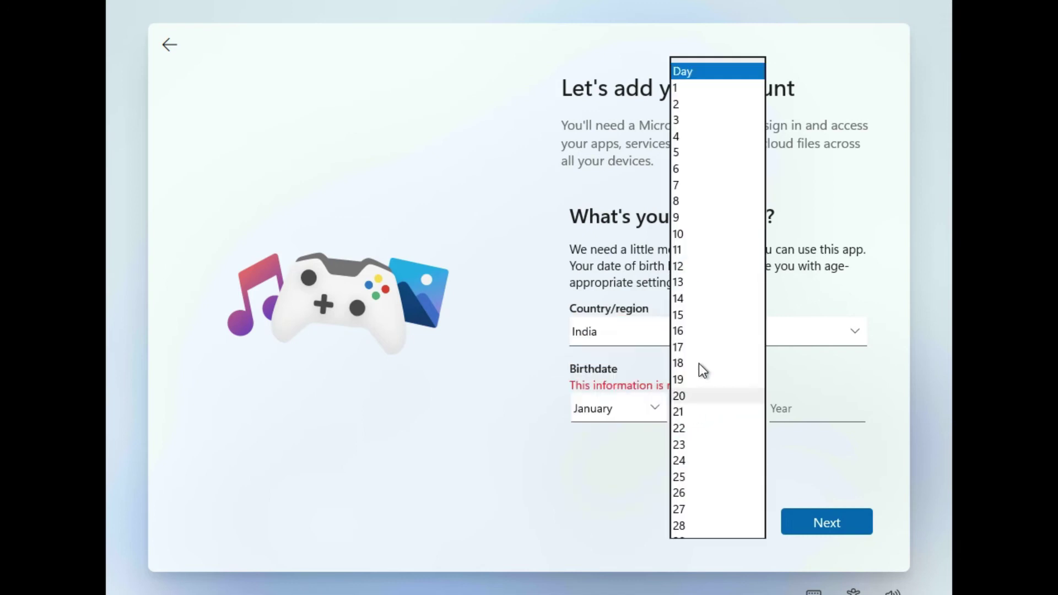
{"action": "left_click", "coordinate": [709, 90]}
{"action": "left_click", "coordinate": [803, 405]}
{"action": "type", "text": "1987"}
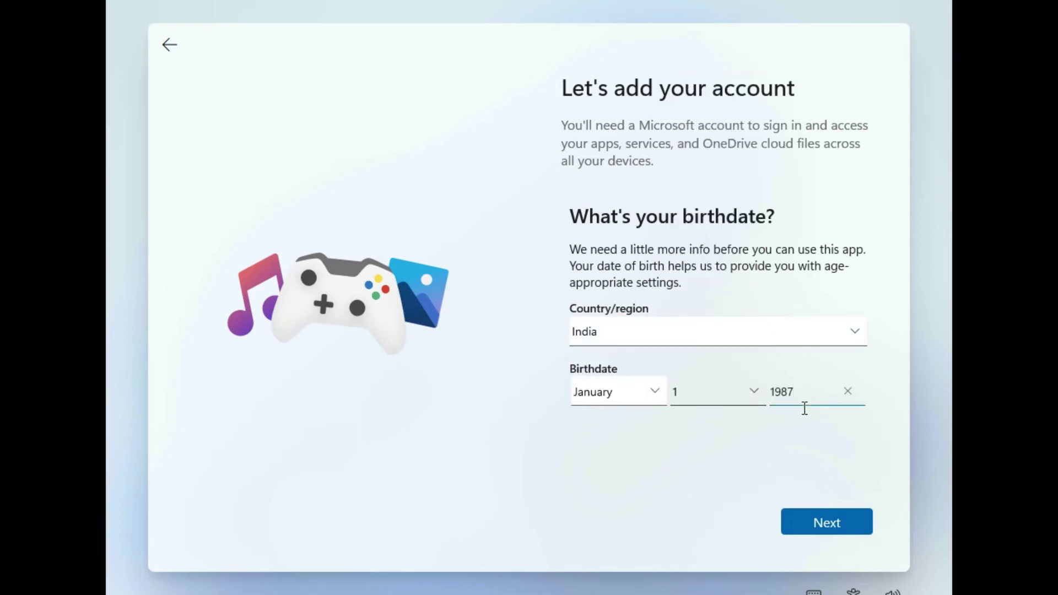
{"action": "left_click", "coordinate": [832, 519]}
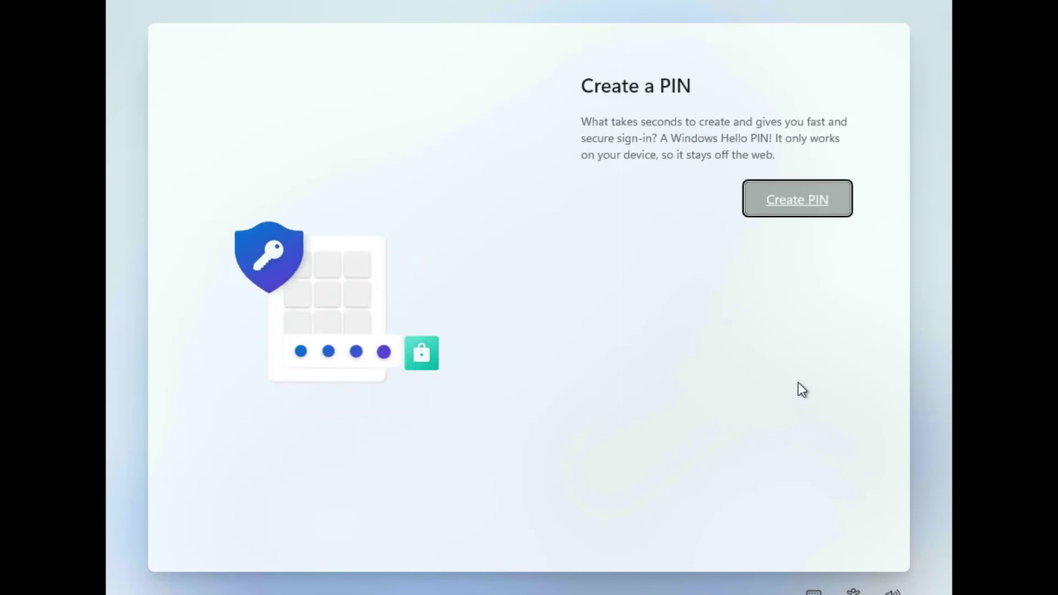
- Create a four-digit Windows Hello PIN, confirm it, and save it
{"action": "left_click", "coordinate": [788, 201]}
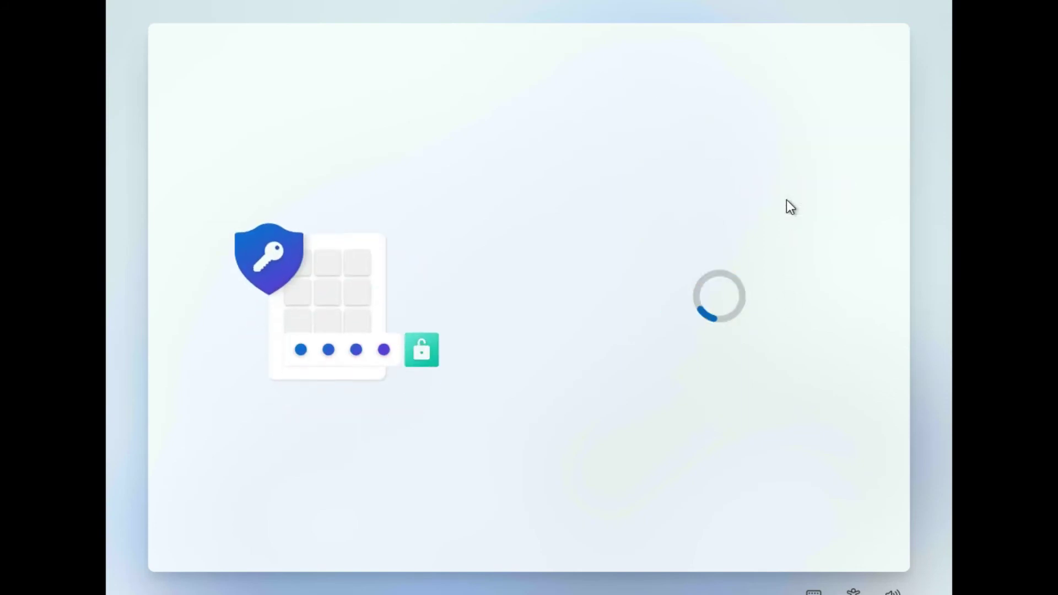
{"action": "type", "text": "1234"}
{"action": "left_click", "coordinate": [769, 264]}
{"action": "type", "text": "1234"}
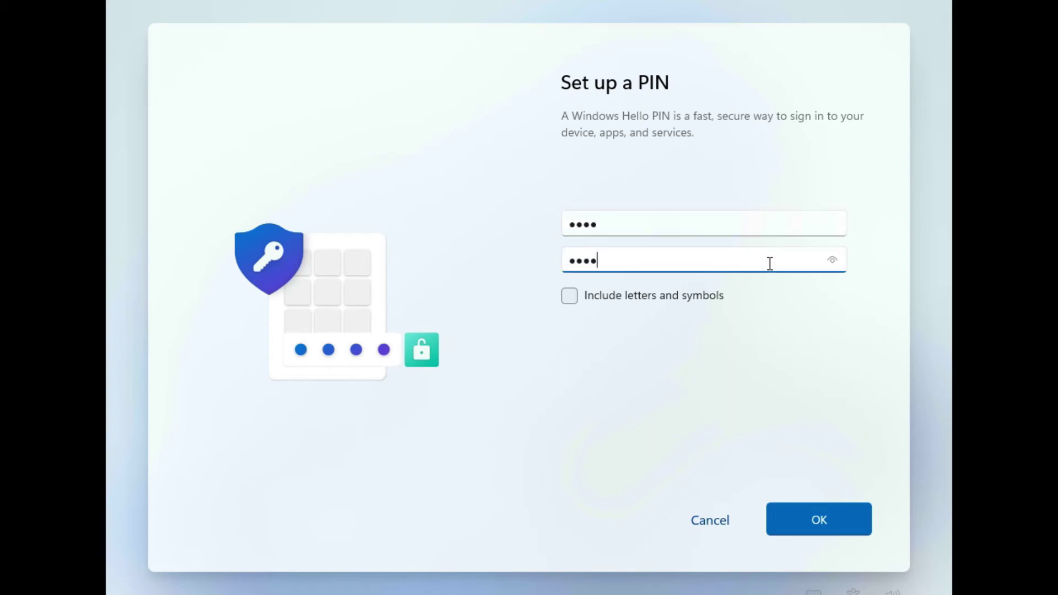
{"action": "left_click", "coordinate": [819, 513]}
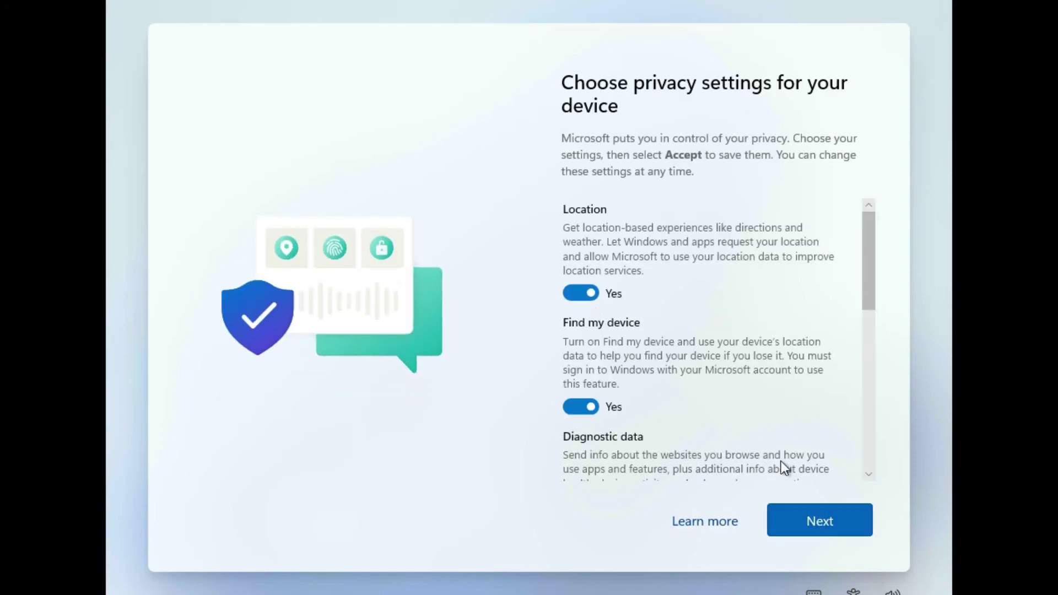
- Set diagnostics to Required only, turn off Advertising ID, Tailored experiences and Find my device, then accept
{"action": "scroll", "coordinate": [783, 446], "scroll_direction": "down", "scroll_amount": 3}
{"action": "left_click", "coordinate": [604, 368]}
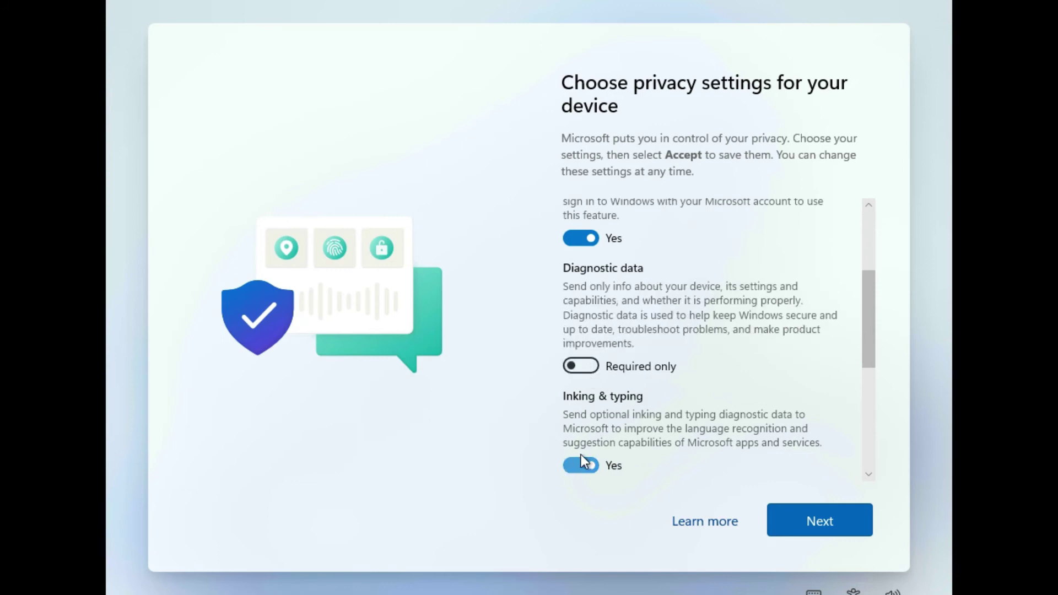
{"action": "scroll", "coordinate": [581, 455], "scroll_direction": "down", "scroll_amount": 5}
{"action": "left_click", "coordinate": [582, 391]}
{"action": "scroll", "coordinate": [583, 374], "scroll_direction": "up", "scroll_amount": 3}
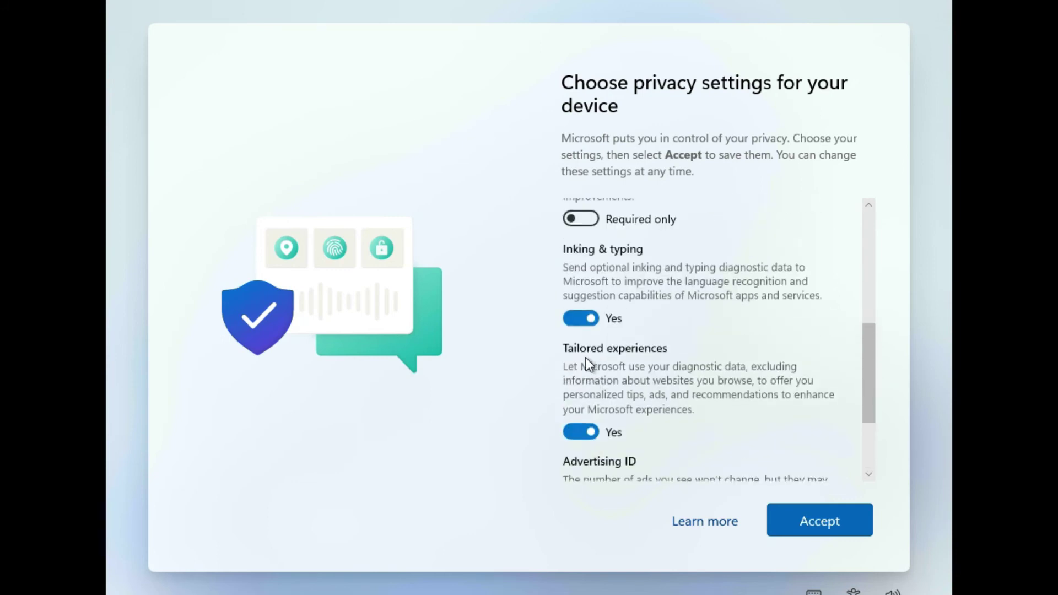
{"action": "left_click", "coordinate": [586, 432]}
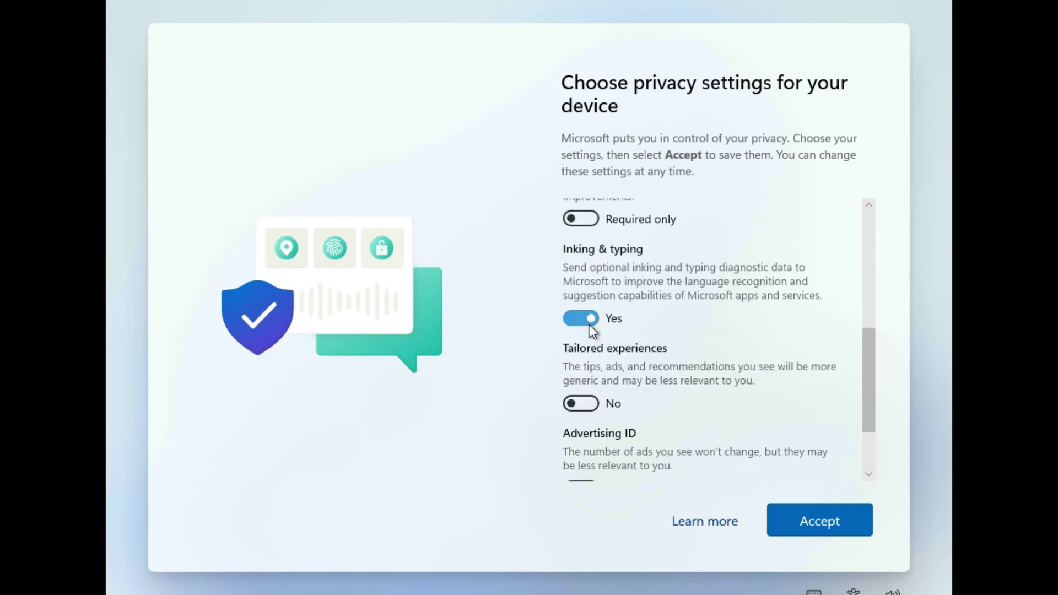
{"action": "scroll", "coordinate": [589, 327], "scroll_direction": "up", "scroll_amount": 5}
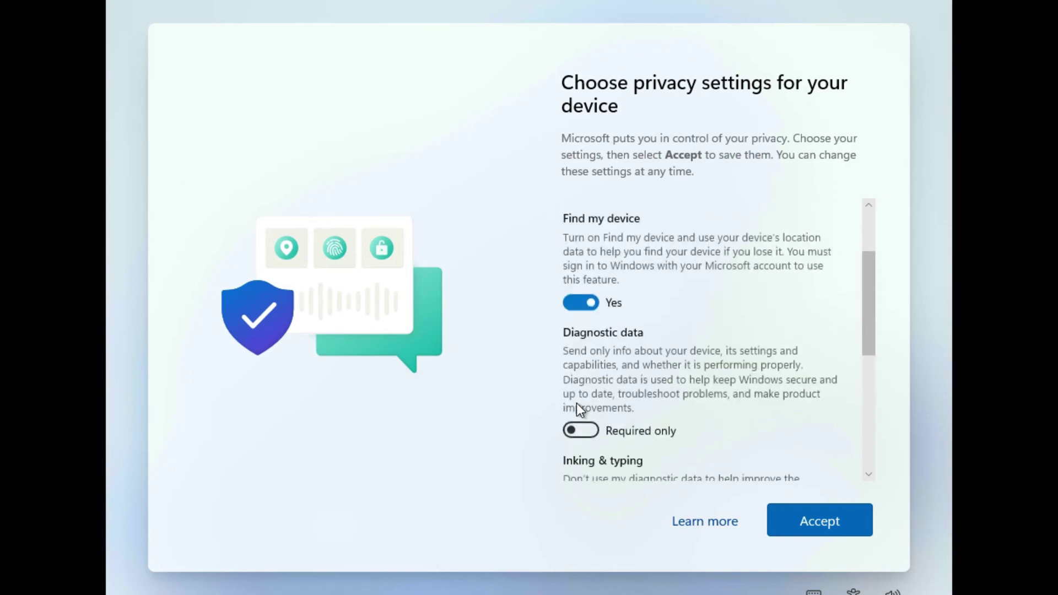
{"action": "left_click", "coordinate": [581, 387]}
{"action": "scroll", "coordinate": [586, 323], "scroll_direction": "up", "scroll_amount": 1}
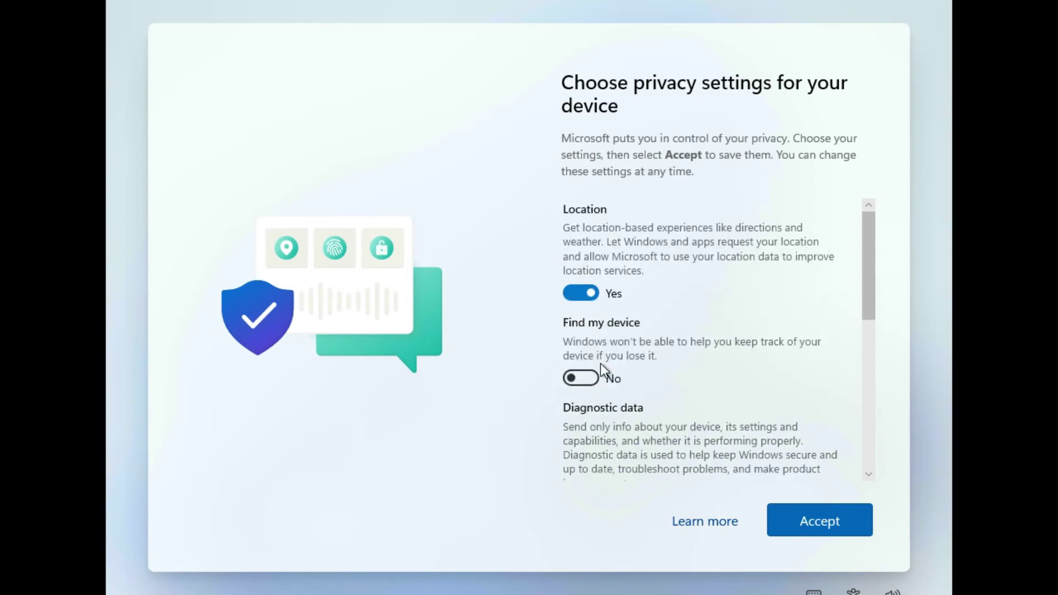
{"action": "scroll", "coordinate": [633, 414], "scroll_direction": "down", "scroll_amount": 10}
{"action": "left_click", "coordinate": [792, 513]}
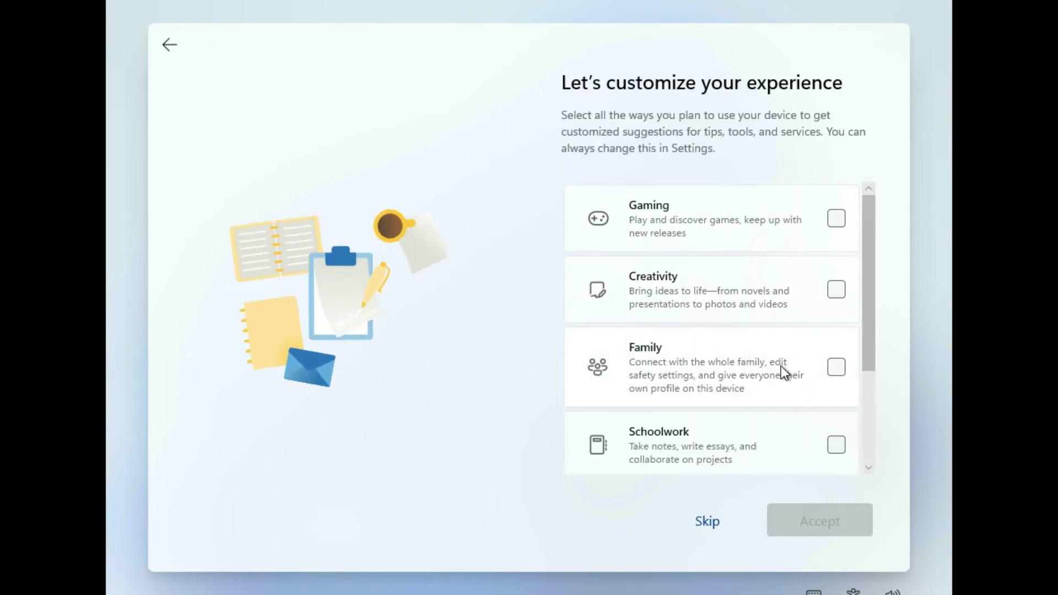
- Mark Creativity among the planned device uses and accept the choices
{"action": "left_click", "coordinate": [837, 290]}
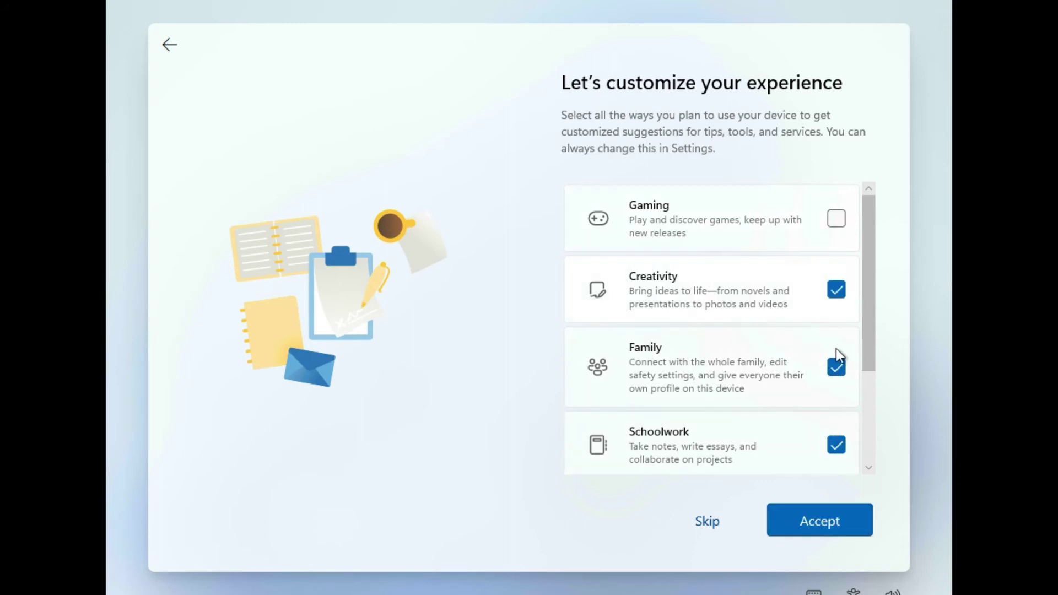
{"action": "left_click", "coordinate": [831, 507]}
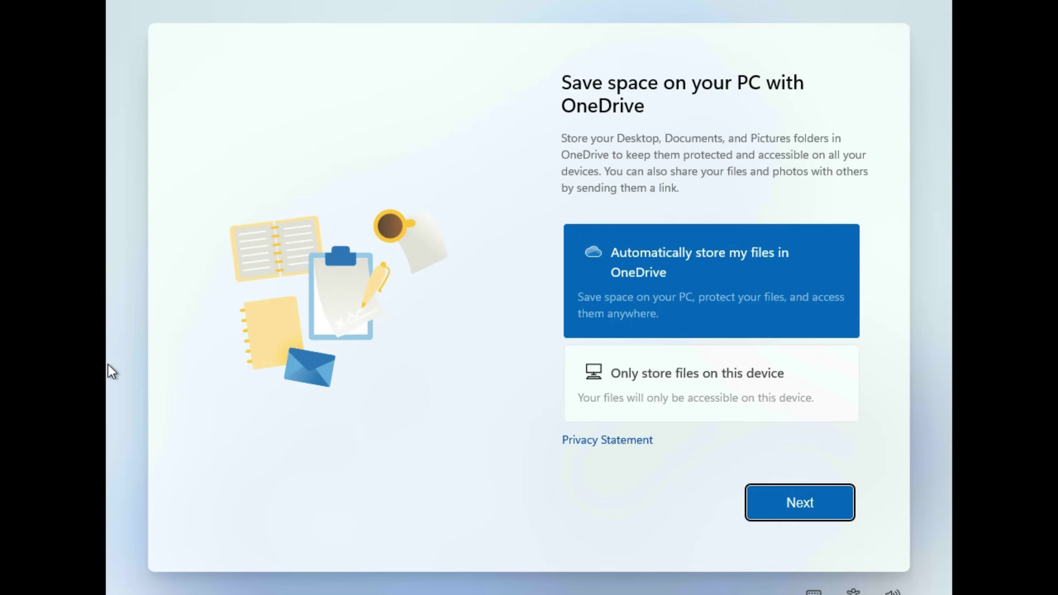
- Keep files only on this device instead of OneDrive and continue to the desktop
{"action": "left_click", "coordinate": [781, 408]}
{"action": "left_click", "coordinate": [795, 503]}
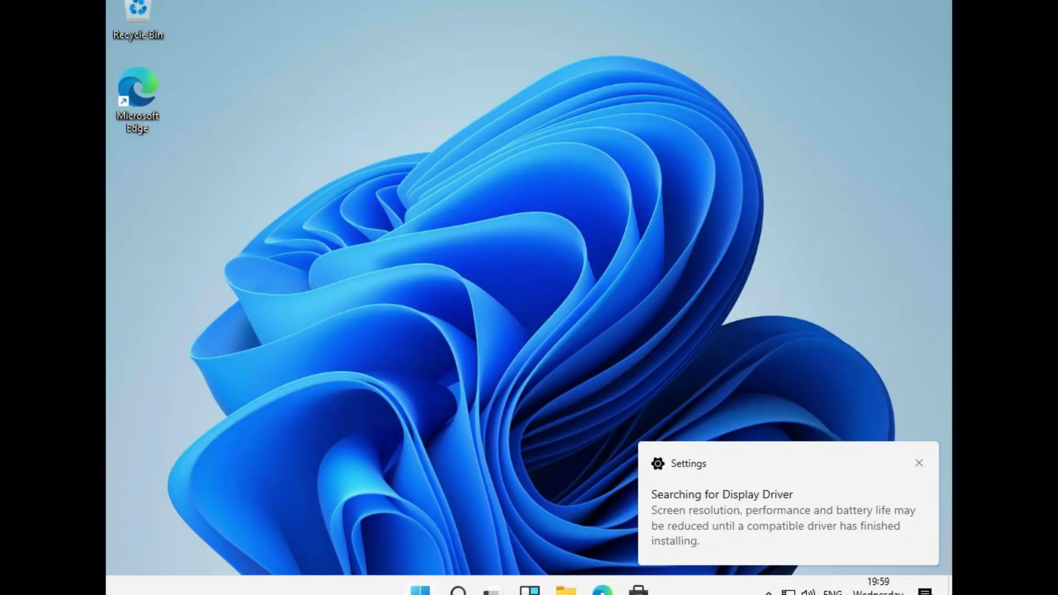
- Open the Settings app from the Start menu's pinned apps
{"action": "key", "text": "super"}
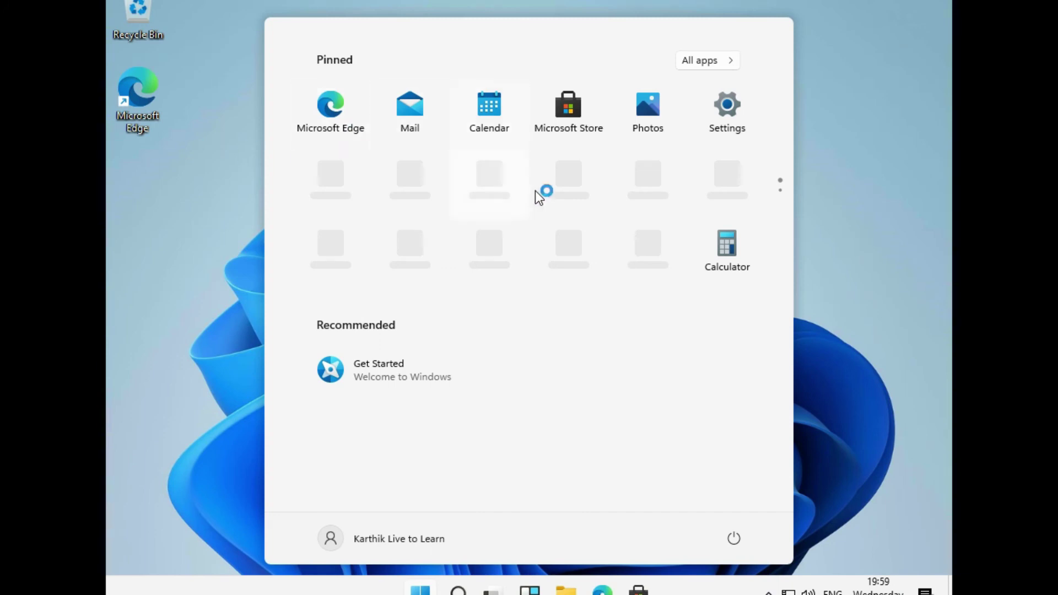
{"action": "left_click", "coordinate": [882, 359]}
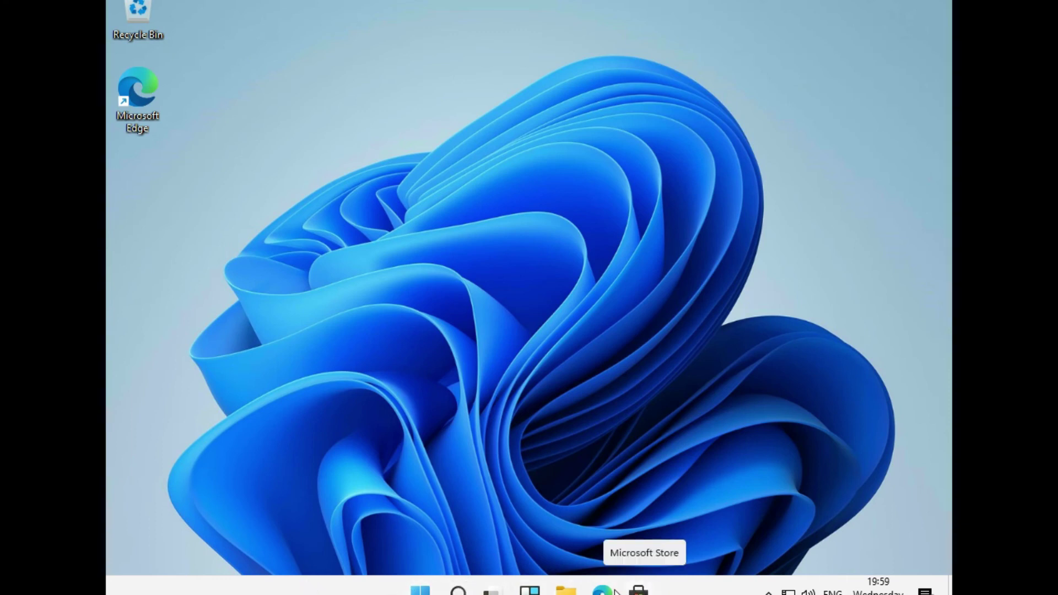
{"action": "key", "text": "super"}
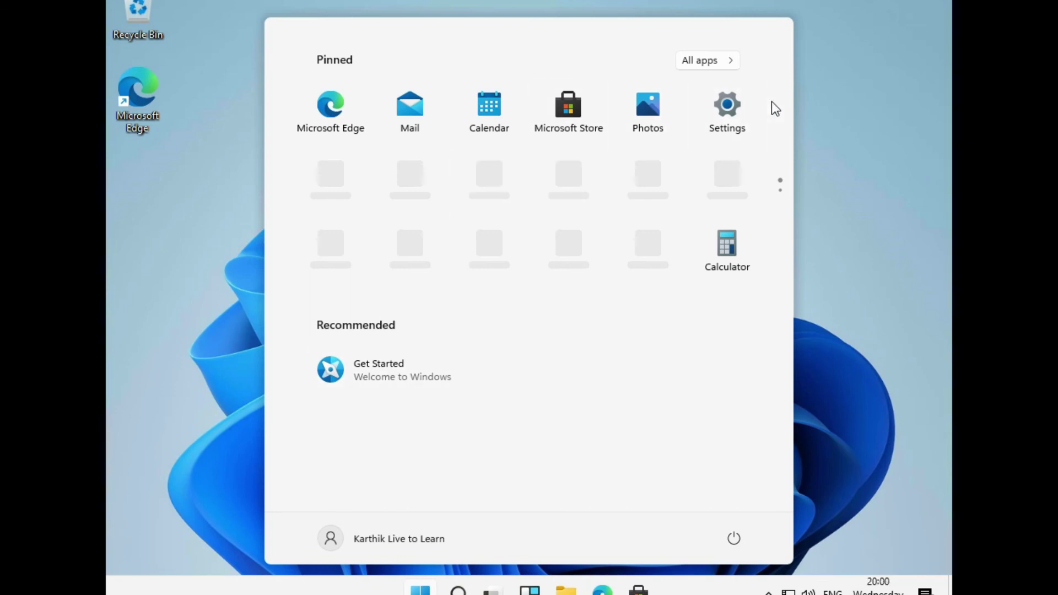
{"action": "left_click", "coordinate": [743, 114]}
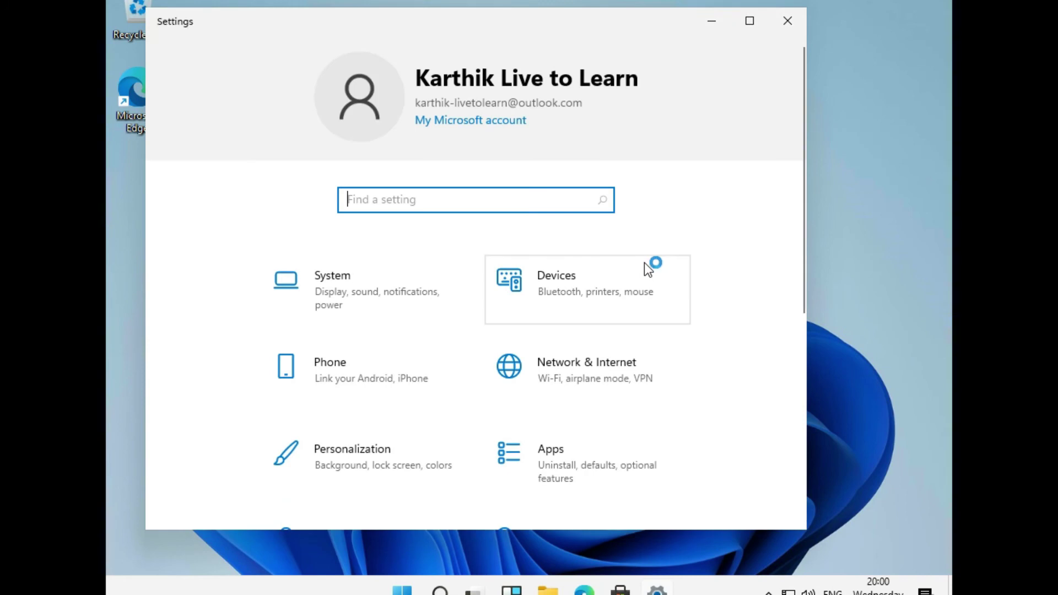
- Maximize Settings and switch Night light on under System > Display
{"action": "left_click", "coordinate": [749, 20]}
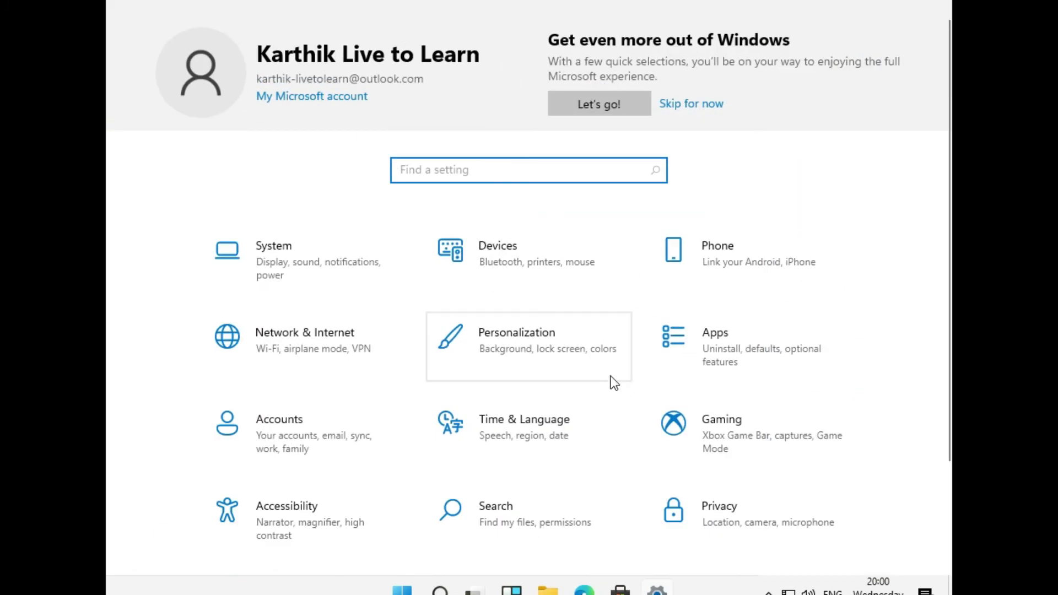
{"action": "scroll", "coordinate": [696, 487], "scroll_direction": "down", "scroll_amount": 3}
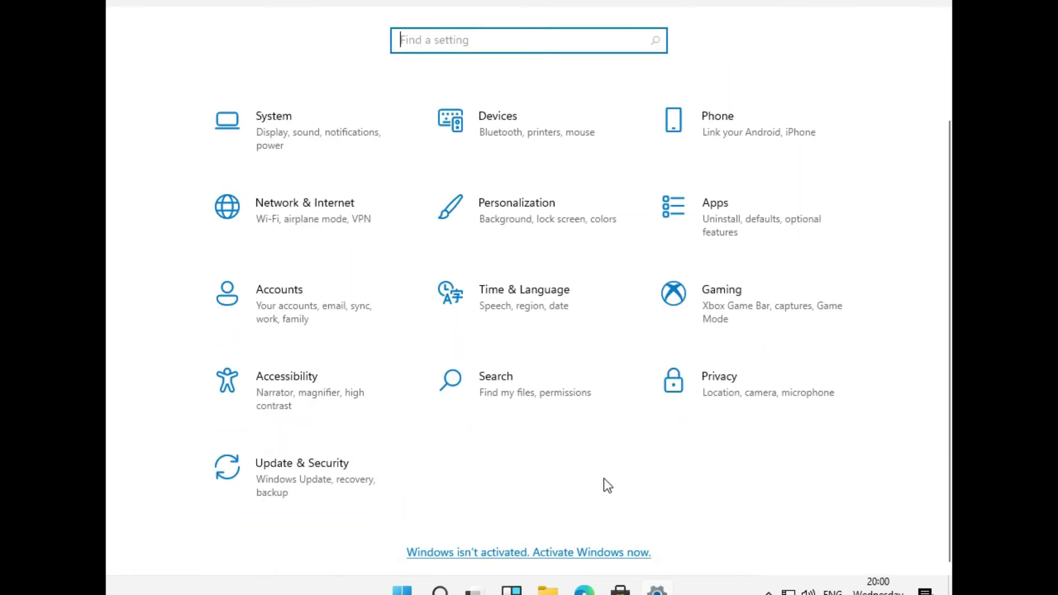
{"action": "scroll", "coordinate": [605, 483], "scroll_direction": "up", "scroll_amount": 2}
{"action": "left_click", "coordinate": [327, 212]}
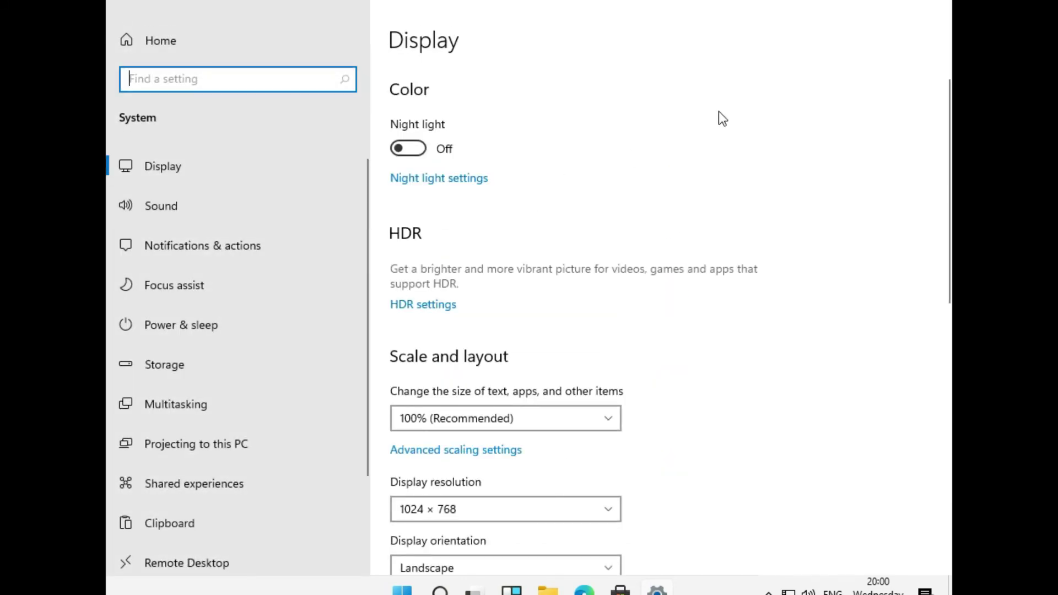
{"action": "left_click", "coordinate": [414, 150]}
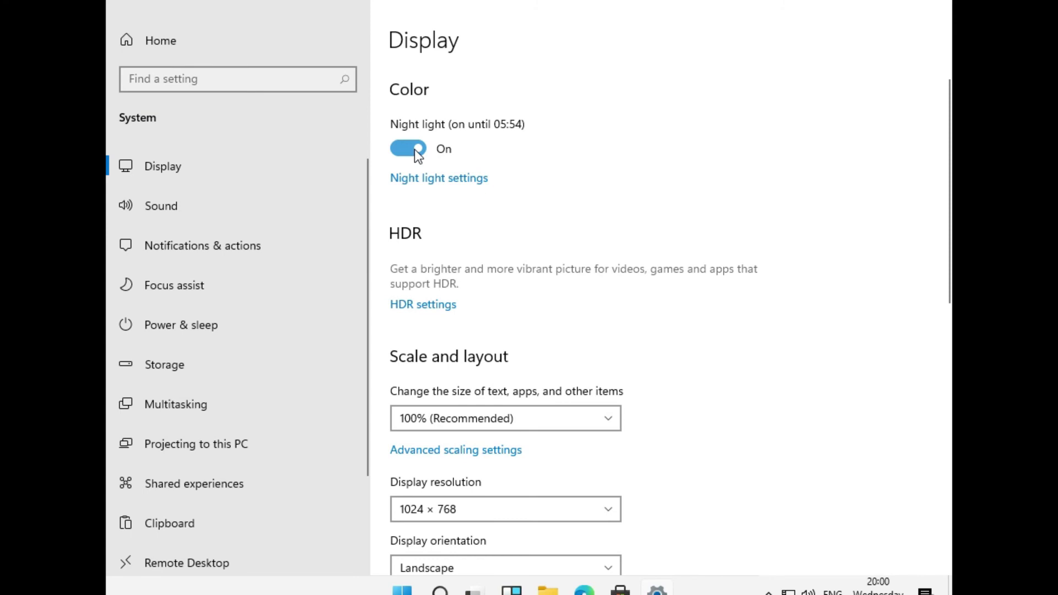
{"action": "scroll", "coordinate": [571, 329], "scroll_direction": "down", "scroll_amount": 8}
{"action": "scroll", "coordinate": [572, 329], "scroll_direction": "up", "scroll_amount": 8}
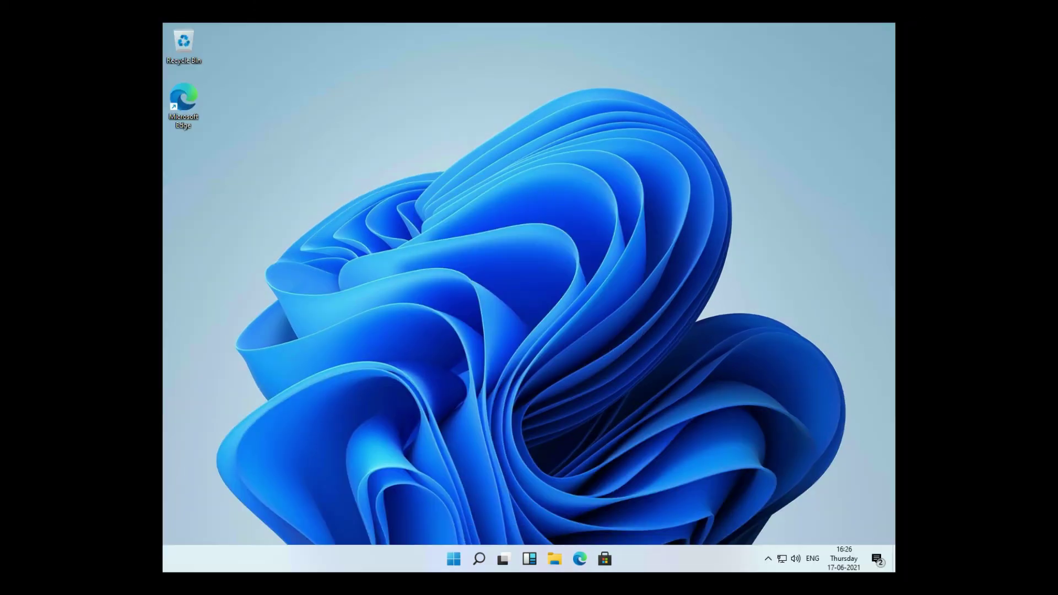
{"action": "right_click", "coordinate": [434, 257]}
{"action": "left_click", "coordinate": [480, 381]}
{"action": "key", "text": "super+i"}
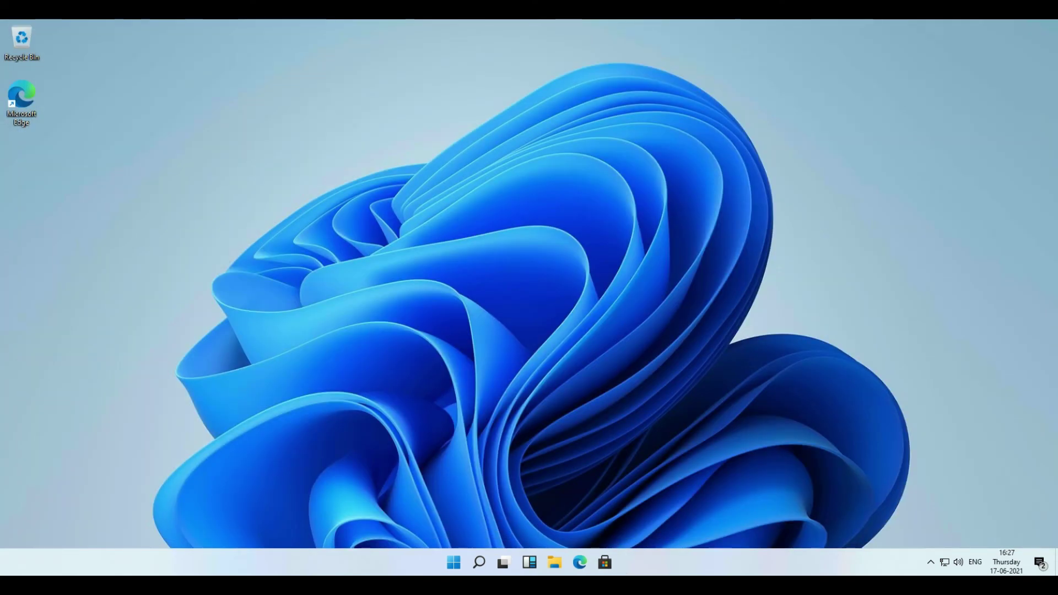
{"action": "left_click", "coordinate": [454, 562]}
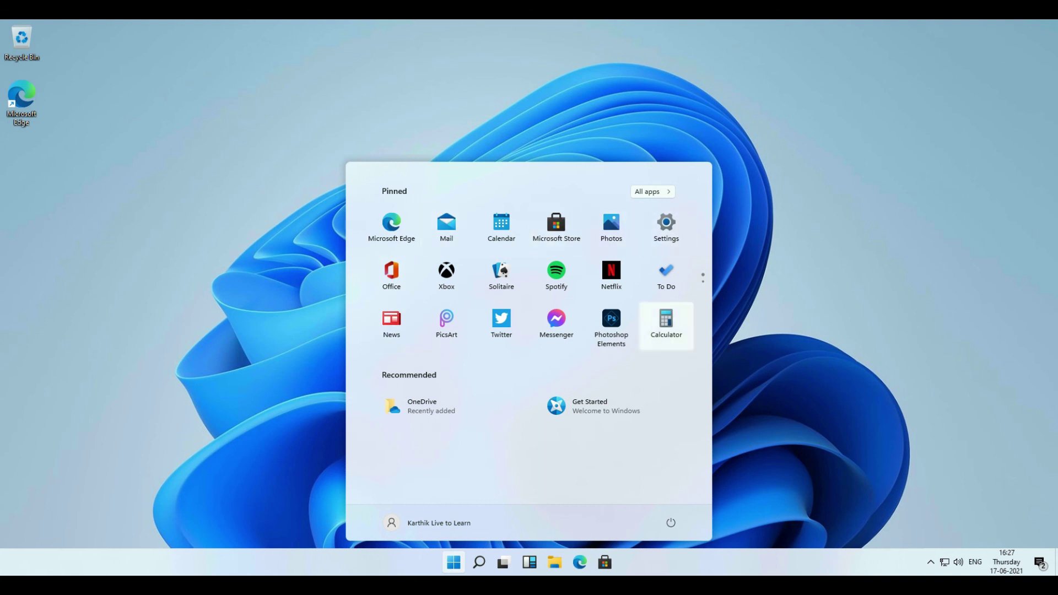
{"action": "left_click", "coordinate": [479, 562]}
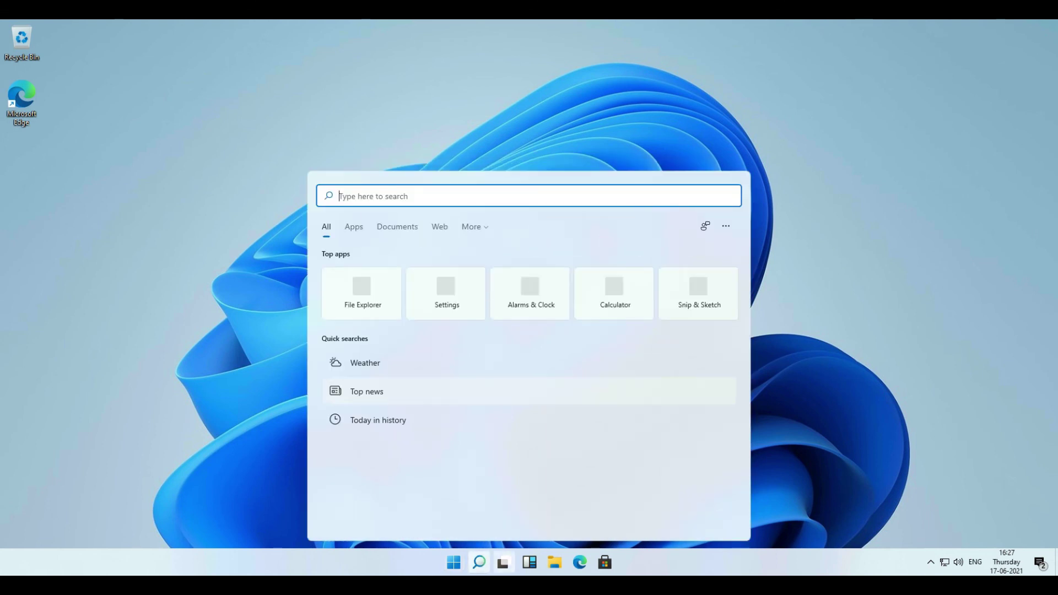
{"action": "left_click", "coordinate": [502, 562]}
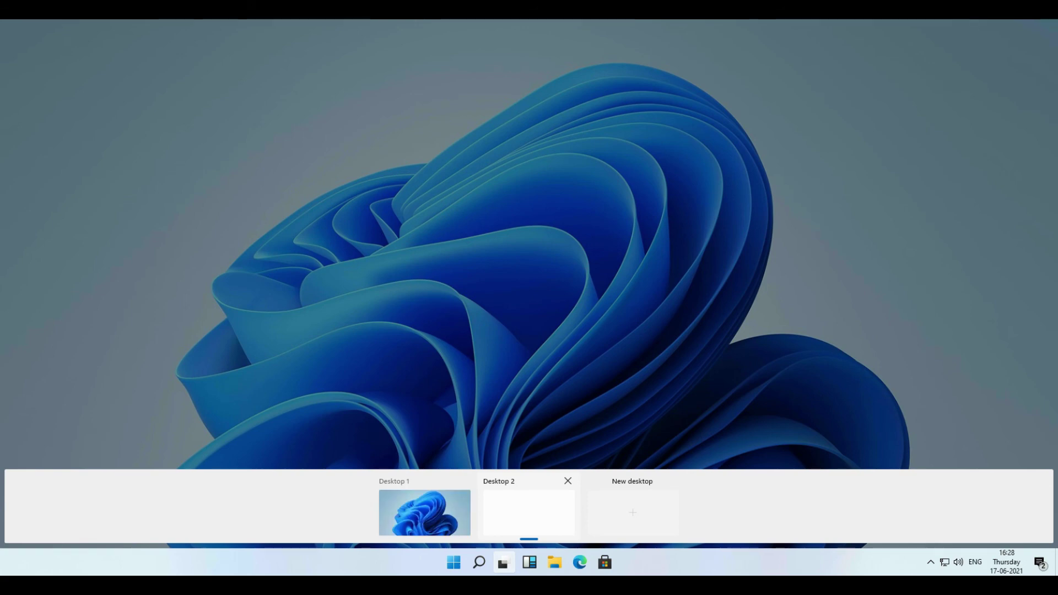
{"action": "key", "text": "Escape"}
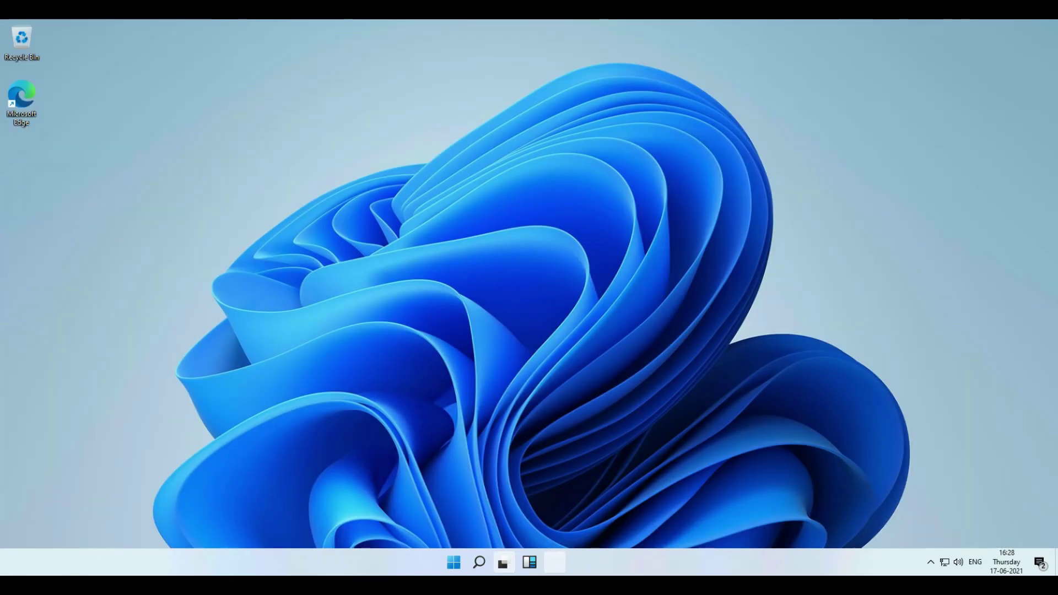
{"action": "left_click", "coordinate": [529, 562]}
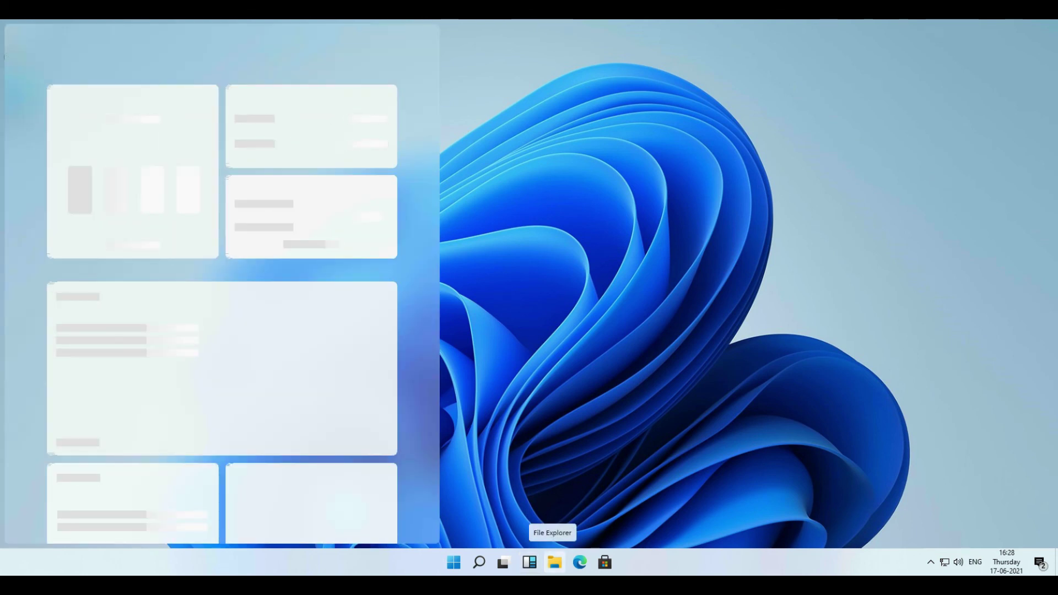
{"action": "key", "text": "Escape"}
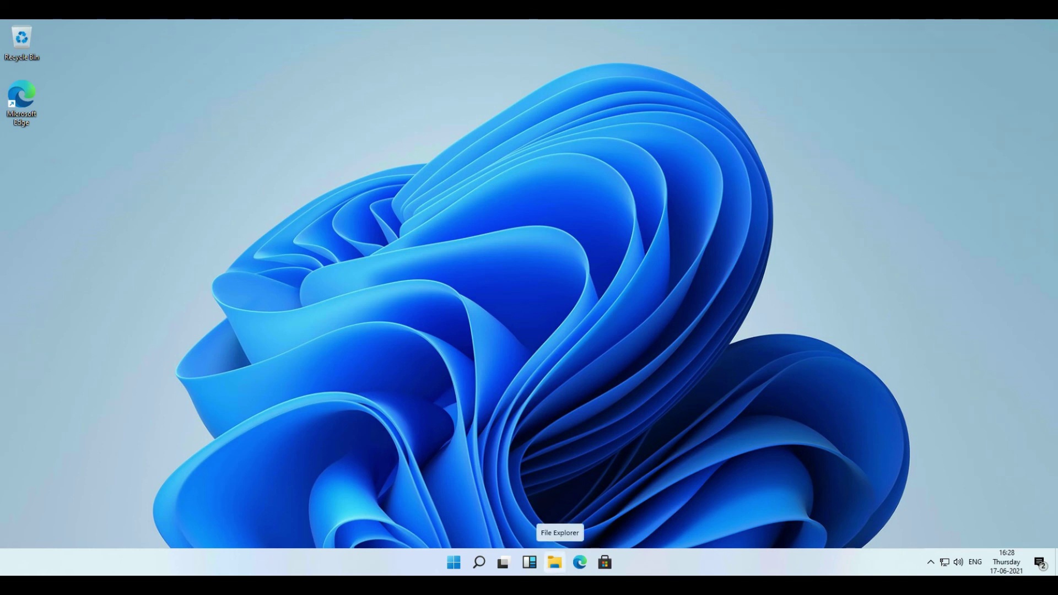
{"action": "left_click", "coordinate": [554, 562]}
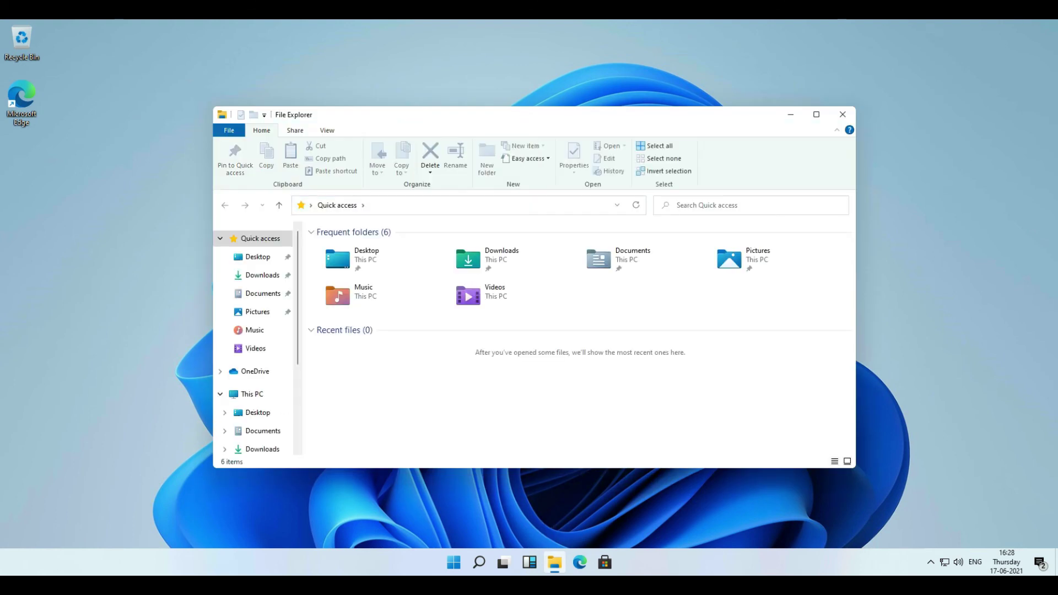
{"action": "left_click", "coordinate": [816, 114]}
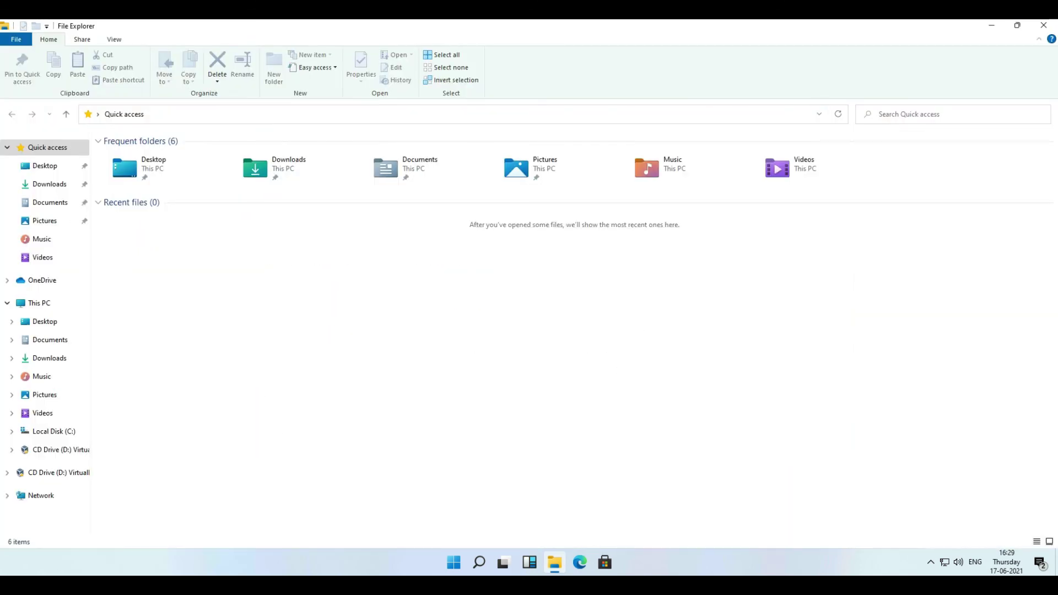
{"action": "left_click", "coordinate": [114, 40]}
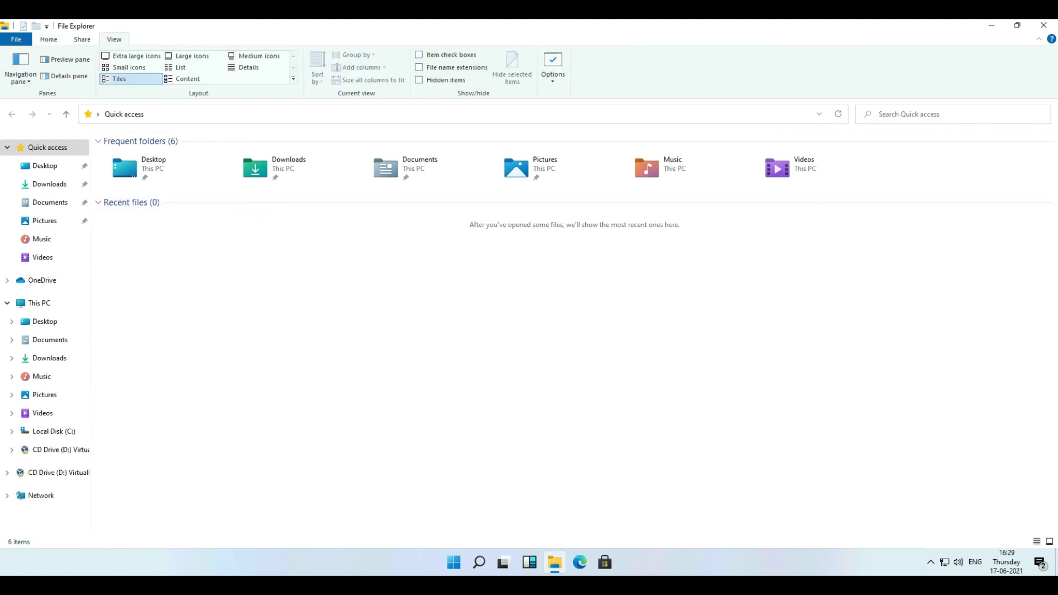
{"action": "left_click", "coordinate": [49, 39]}
{"action": "left_click", "coordinate": [46, 25]}
{"action": "left_click", "coordinate": [1017, 25]}
{"action": "left_click", "coordinate": [982, 20]}
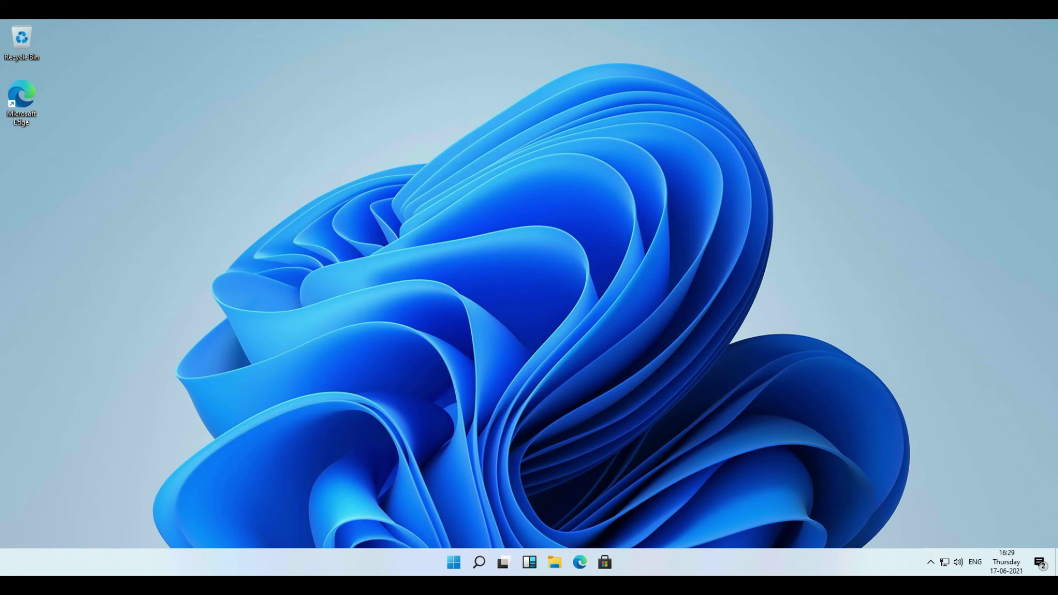
{"action": "left_click", "coordinate": [579, 562]}
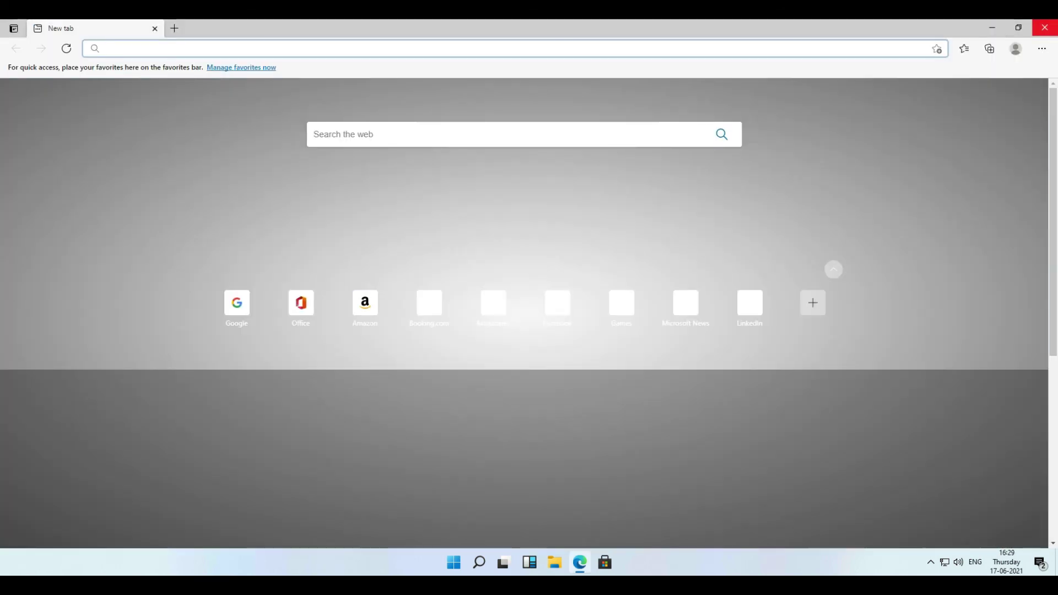
{"action": "key", "text": "alt+F4"}
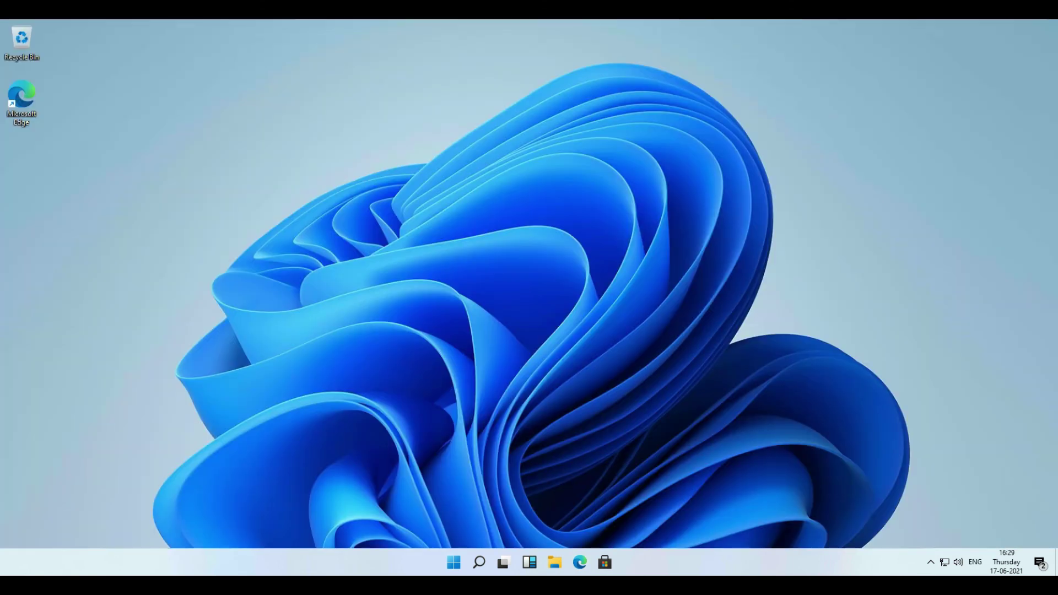